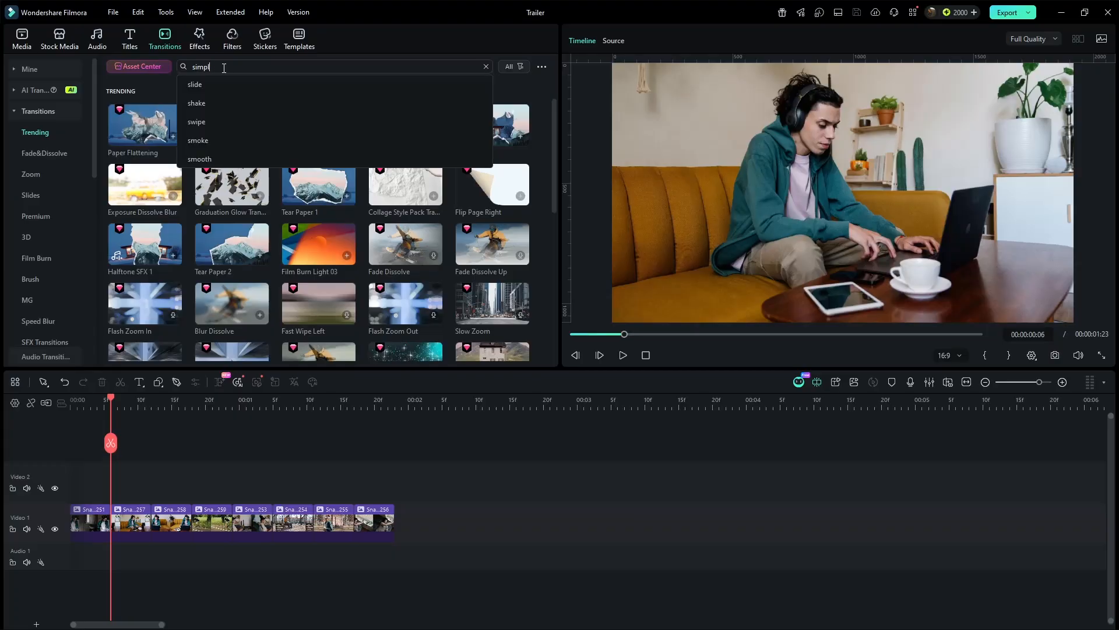
- Search transitions for simple roll 2 and place Simple Roll 2 at the first clip junction on Video 1
type("e roll 2")
key("Return")
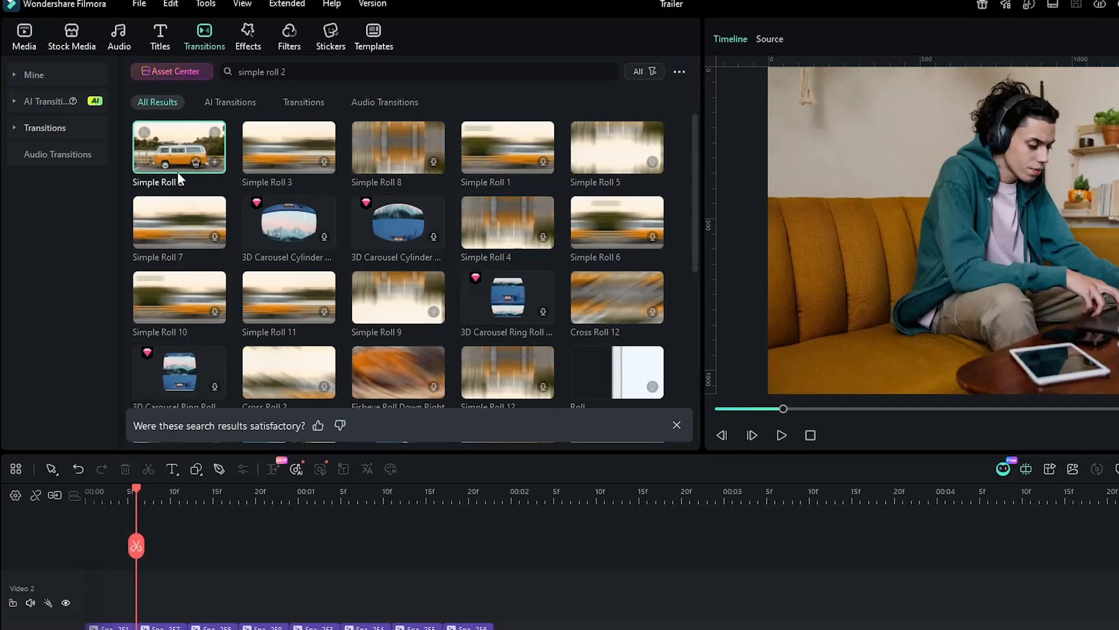
left_click_drag(179, 175, 152, 610)
key("space")
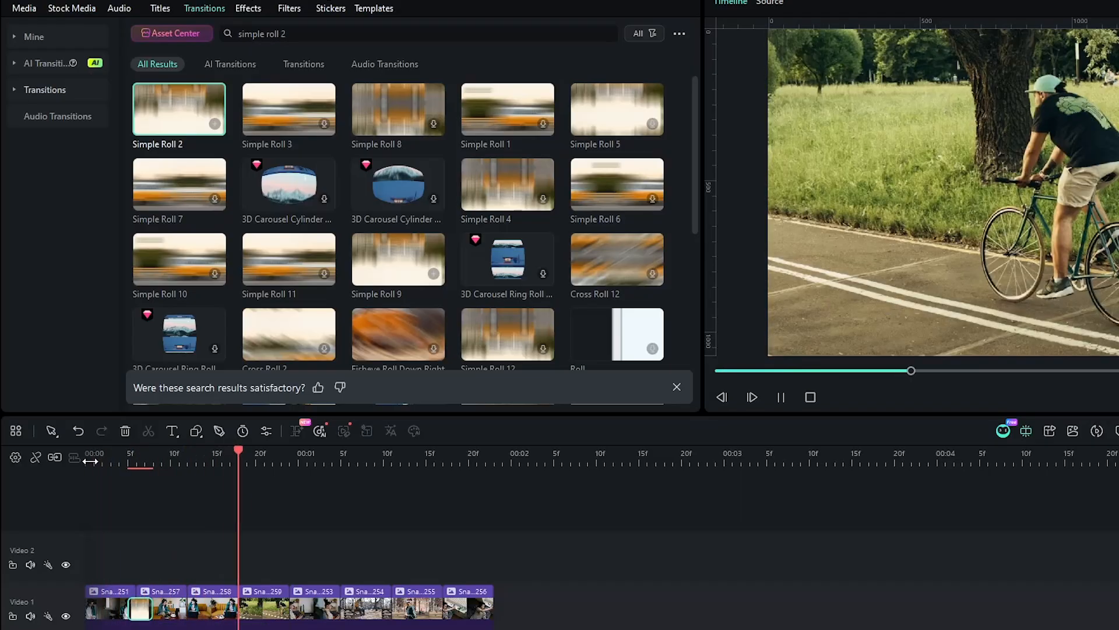
- Add Simple Roll 2 between each remaining pair of clips on Video 1 and preview the timeline from the start
mouse_move(174, 117)
left_mouse_down()
mouse_move(132, 505)
mouse_move(71, 608)
mouse_move(114, 618)
left_mouse_up()
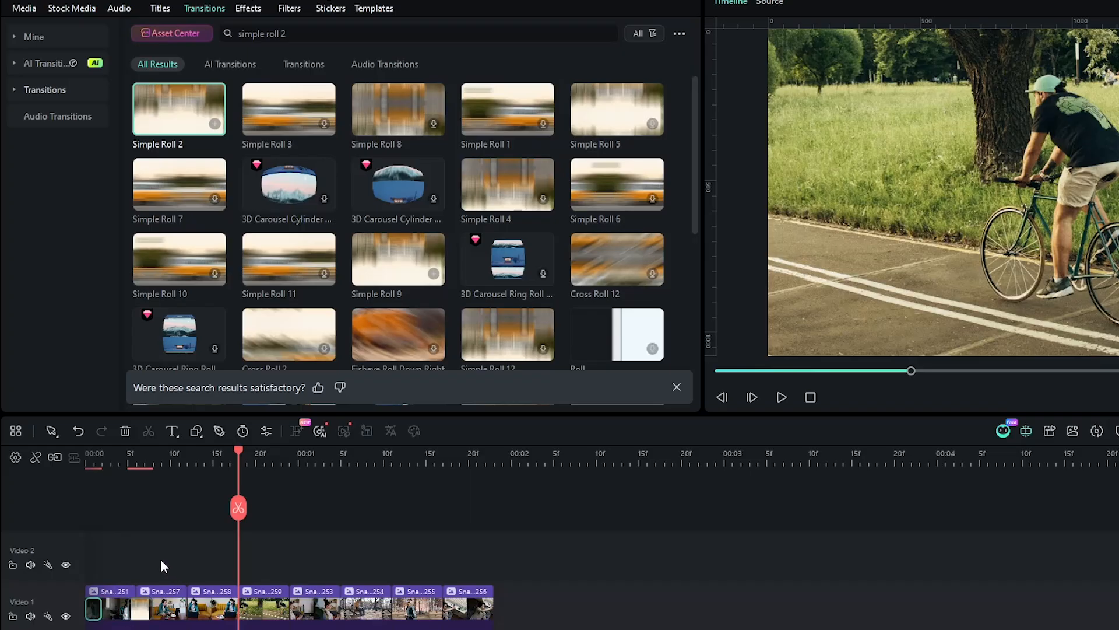
left_click_drag(175, 113, 201, 609)
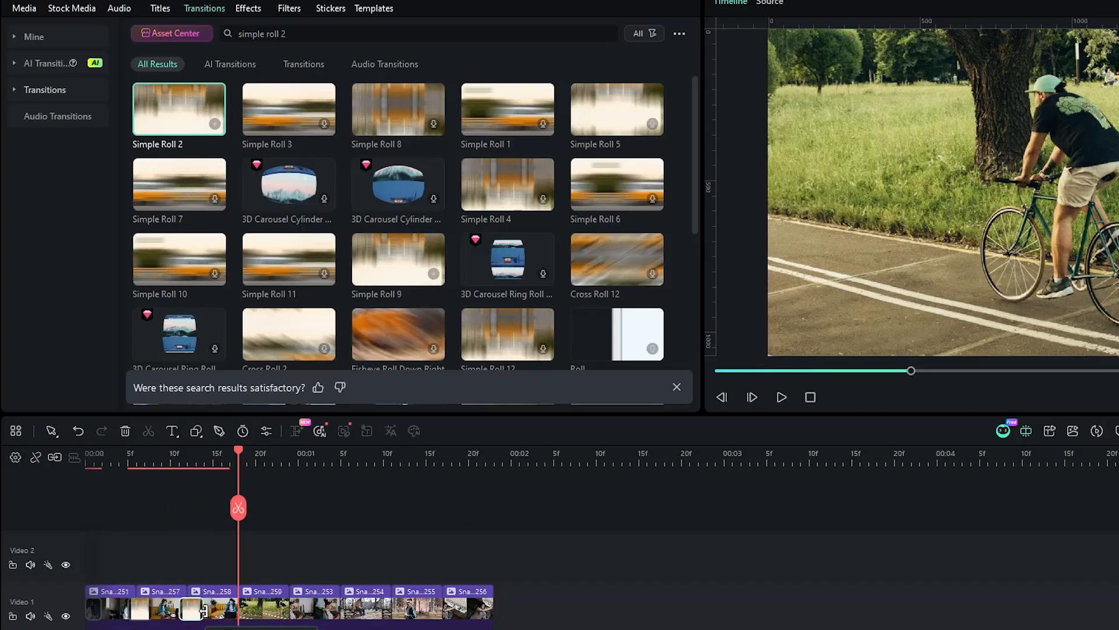
left_click_drag(177, 112, 234, 606)
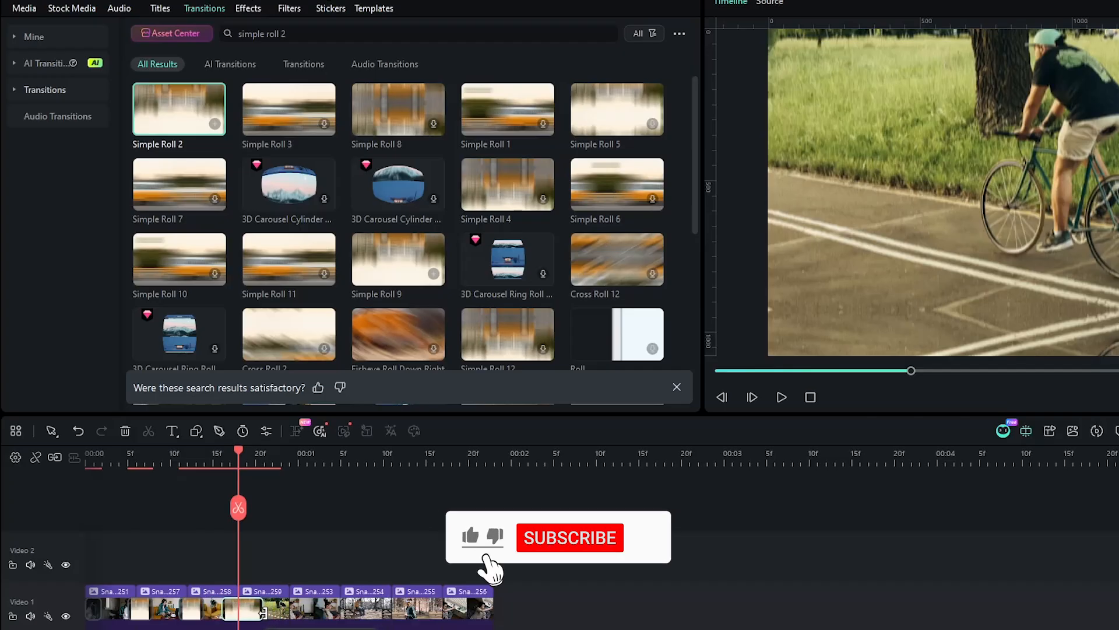
left_click_drag(177, 112, 277, 615)
left_click_drag(176, 116, 435, 610)
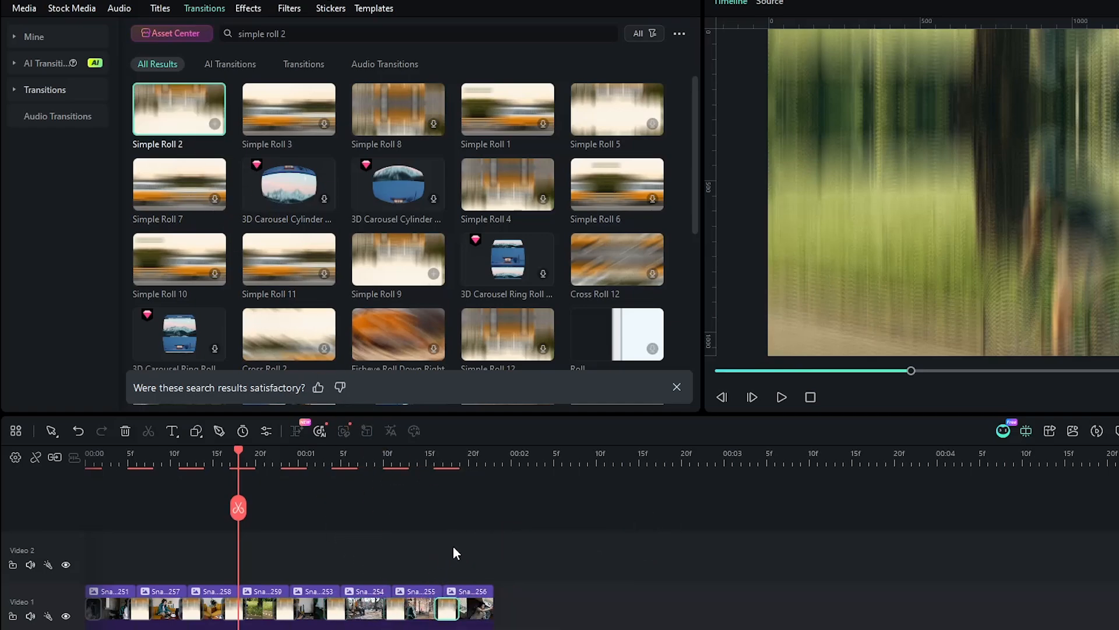
left_click_drag(236, 450, 67, 470)
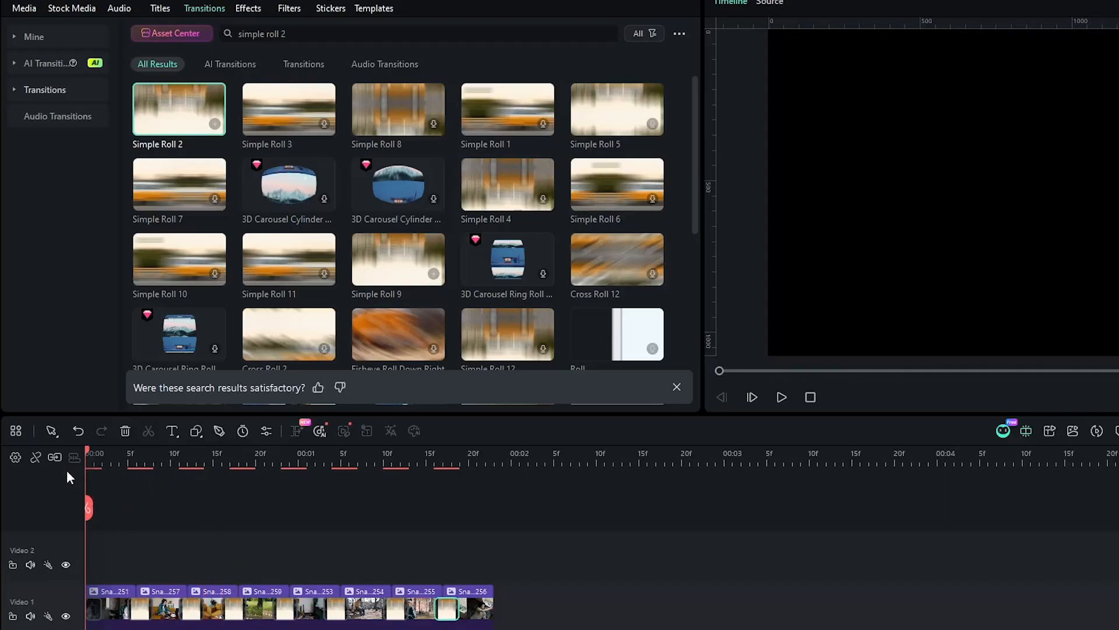
key("space")
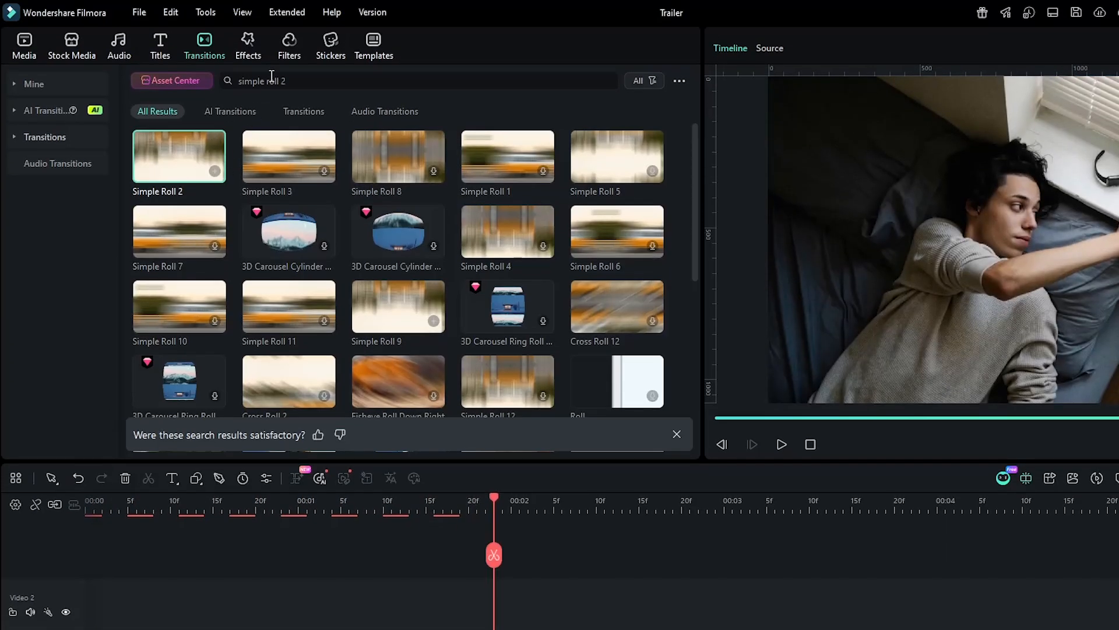
- Search filters for black and add the Silver Screen filter on a track above the clips
left_click(289, 6)
left_click(282, 81)
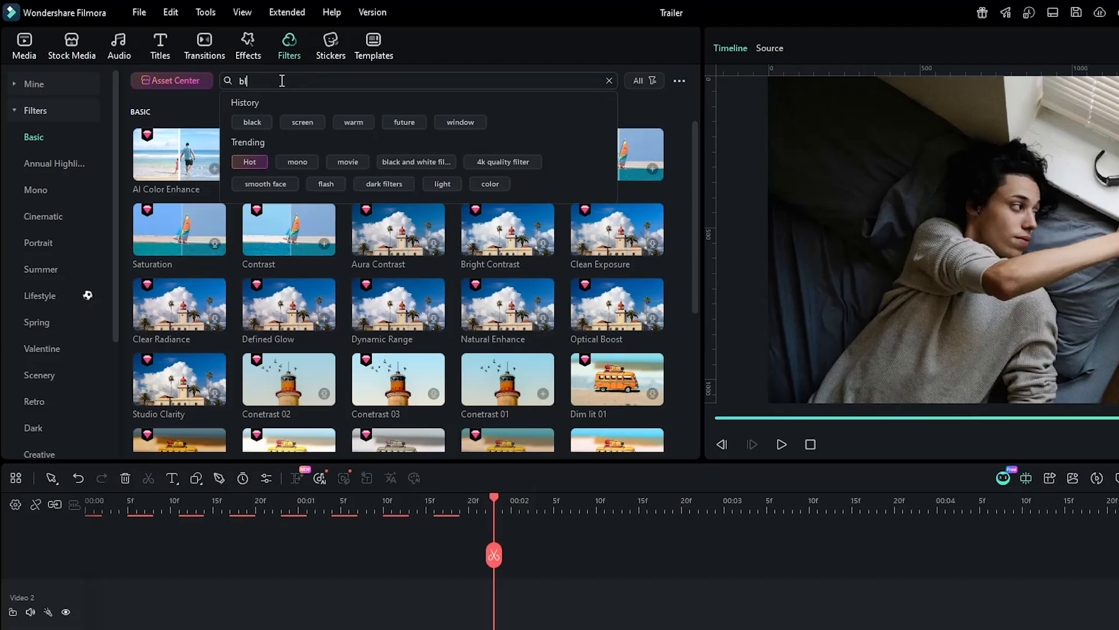
type("black")
key("Return")
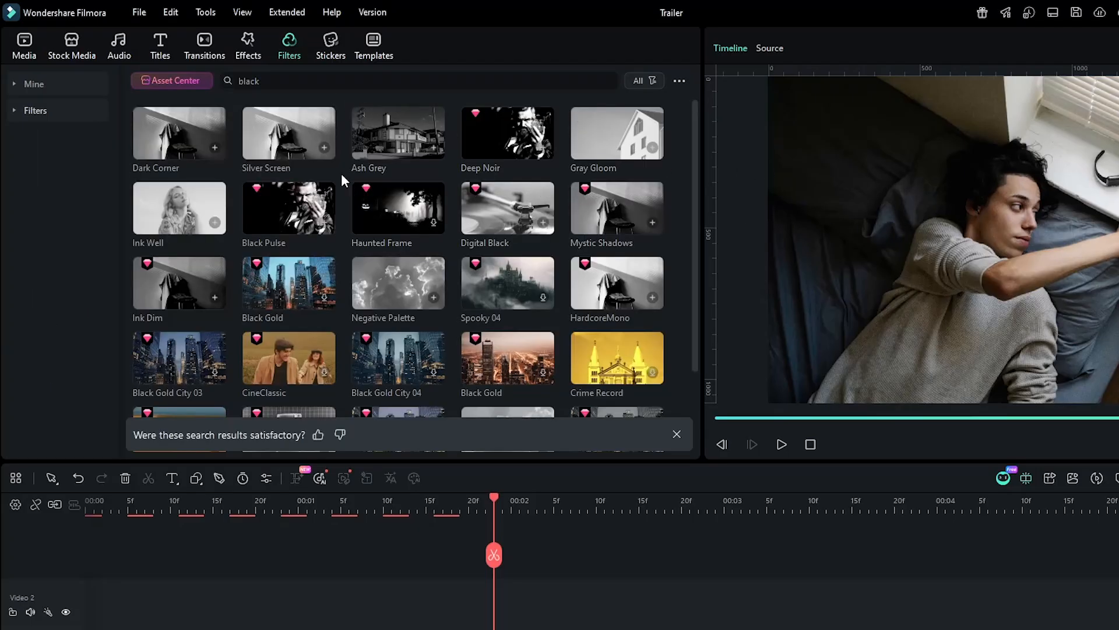
left_click_drag(321, 122, 56, 590)
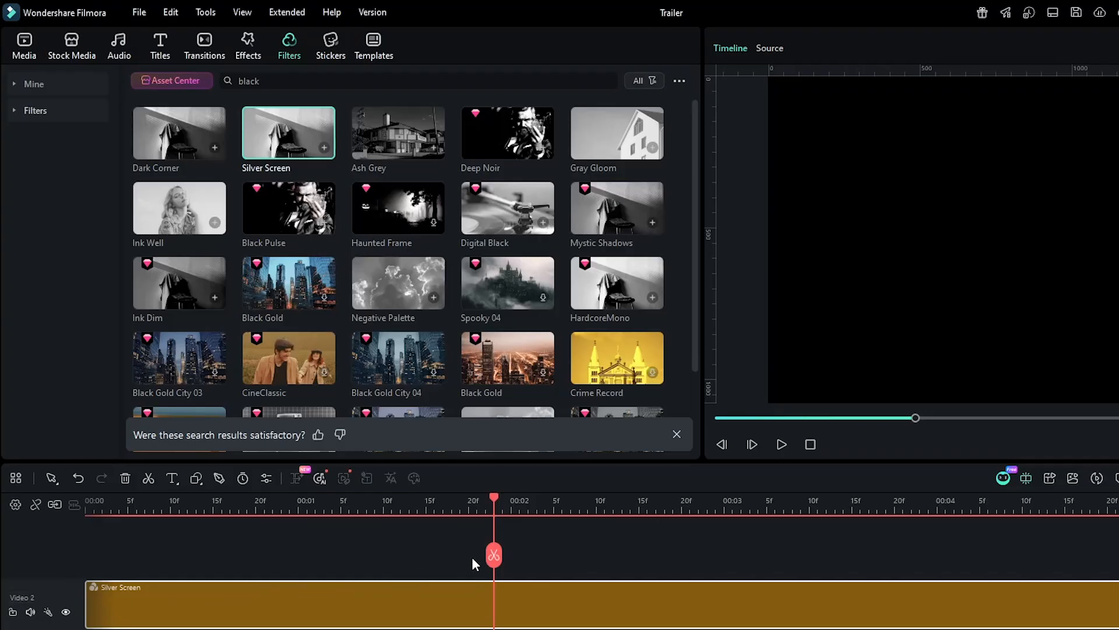
- Split the Silver Screen filter at the playhead and delete the part after it
left_click(493, 555)
left_click(513, 595)
key("Delete")
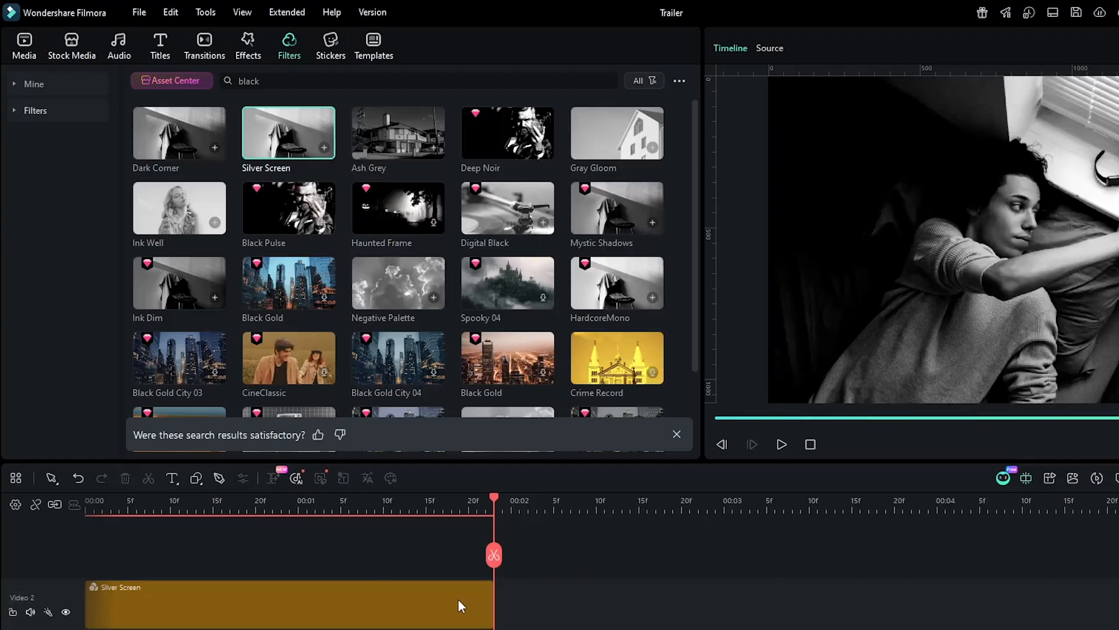
- Search effects for vignette and add Vignette Radius on a track above the filter
left_click(244, 57)
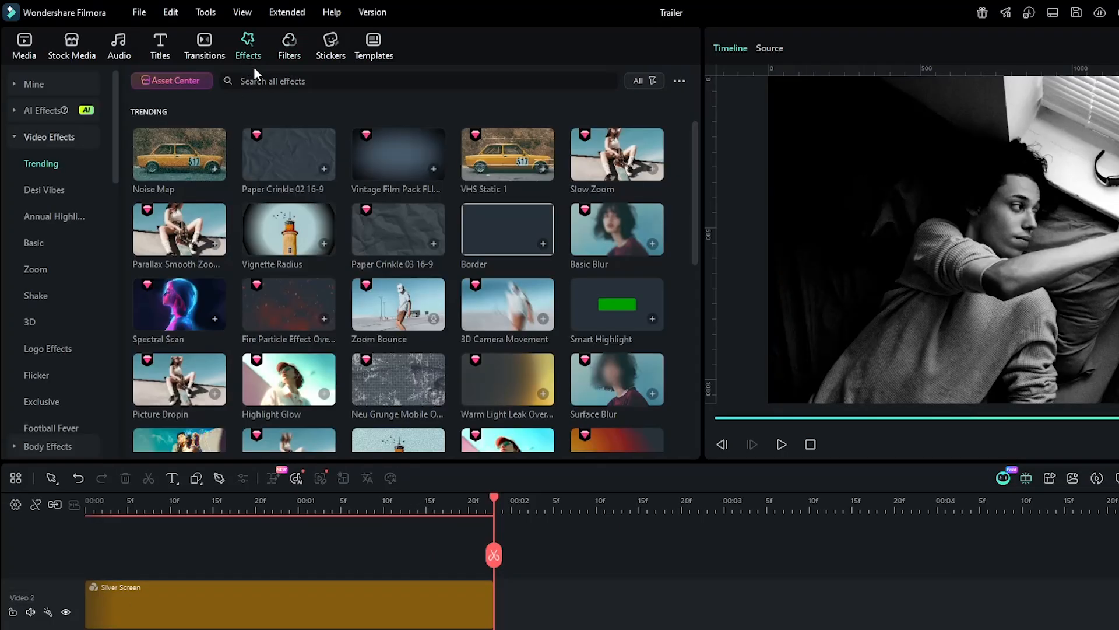
left_click(263, 81)
type("vignette")
key("Return")
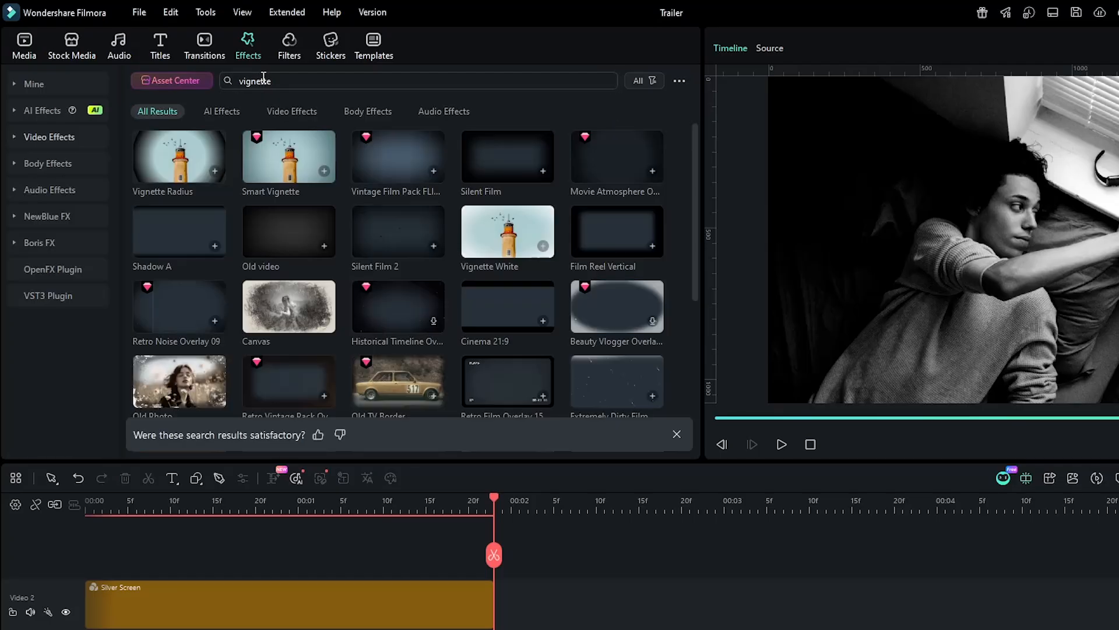
left_click_drag(179, 156, 67, 565)
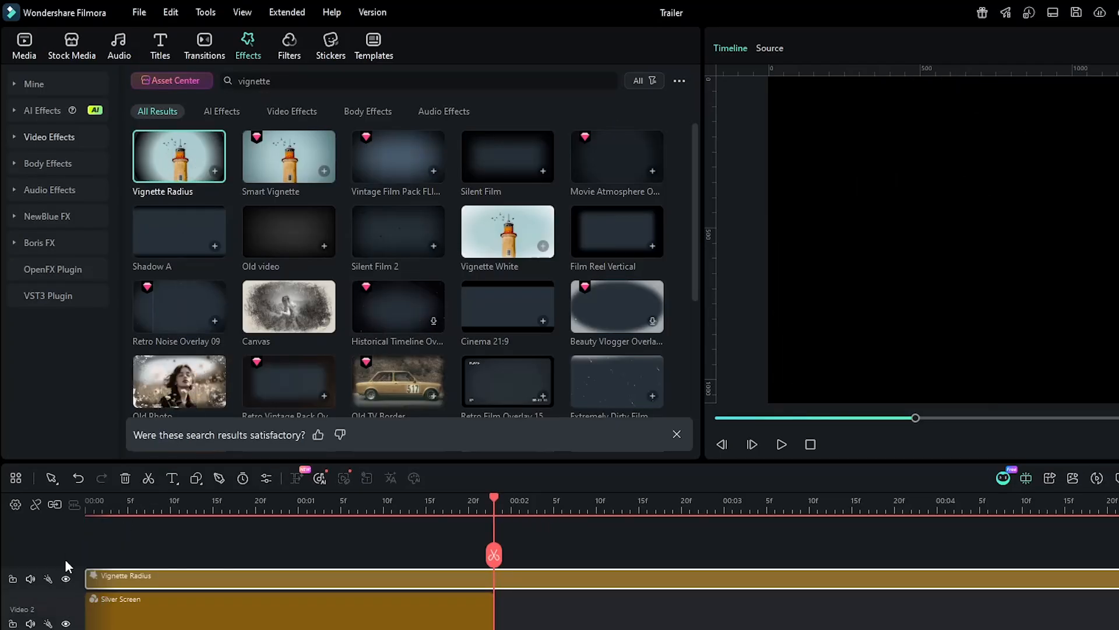
- Split the Vignette Radius effect at the playhead and delete the part after it
left_click(494, 555)
key("Delete")
- Open the Vignette Radius effect's settings to inspect them
left_click(340, 512)
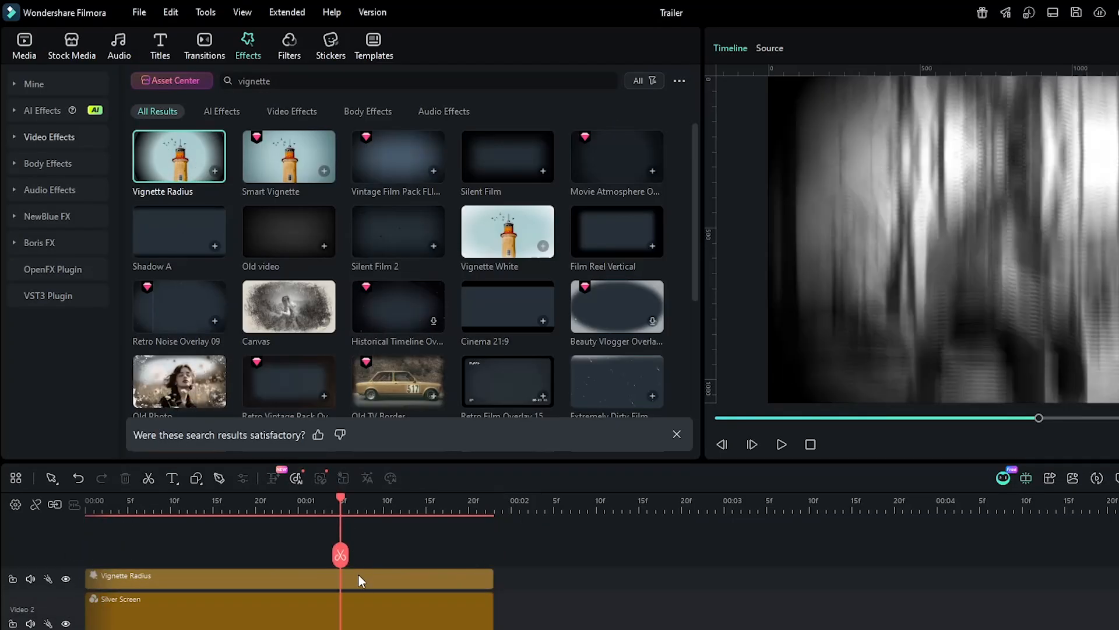
double_click(360, 577)
left_click_drag(514, 138, 478, 168)
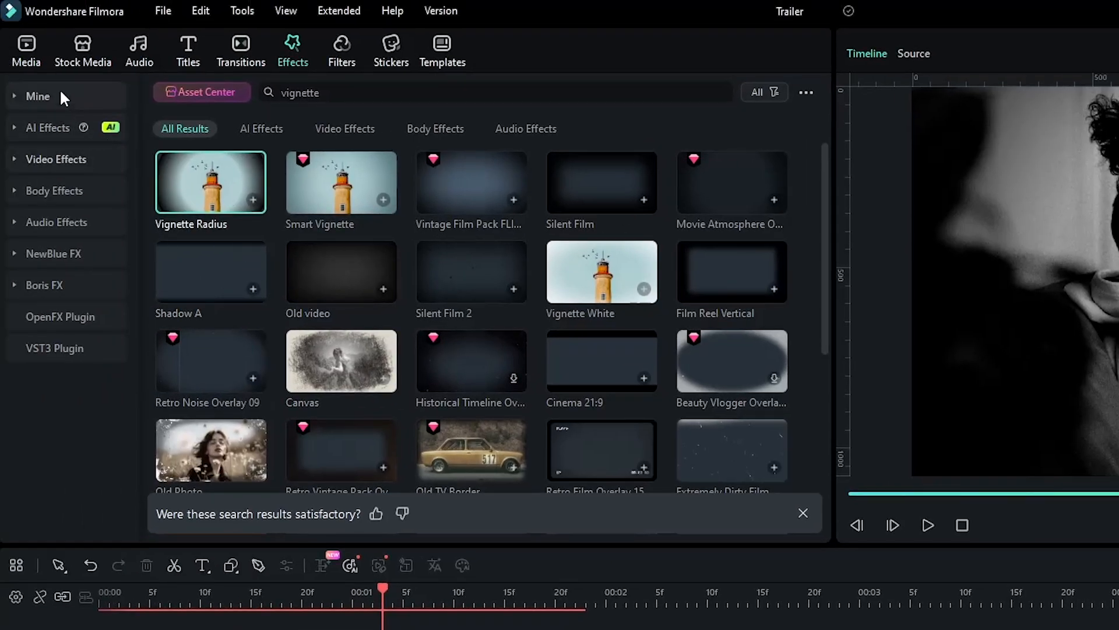
- Add the Ticking sound to the first audio track at the start and preview the sequence
left_click(34, 53)
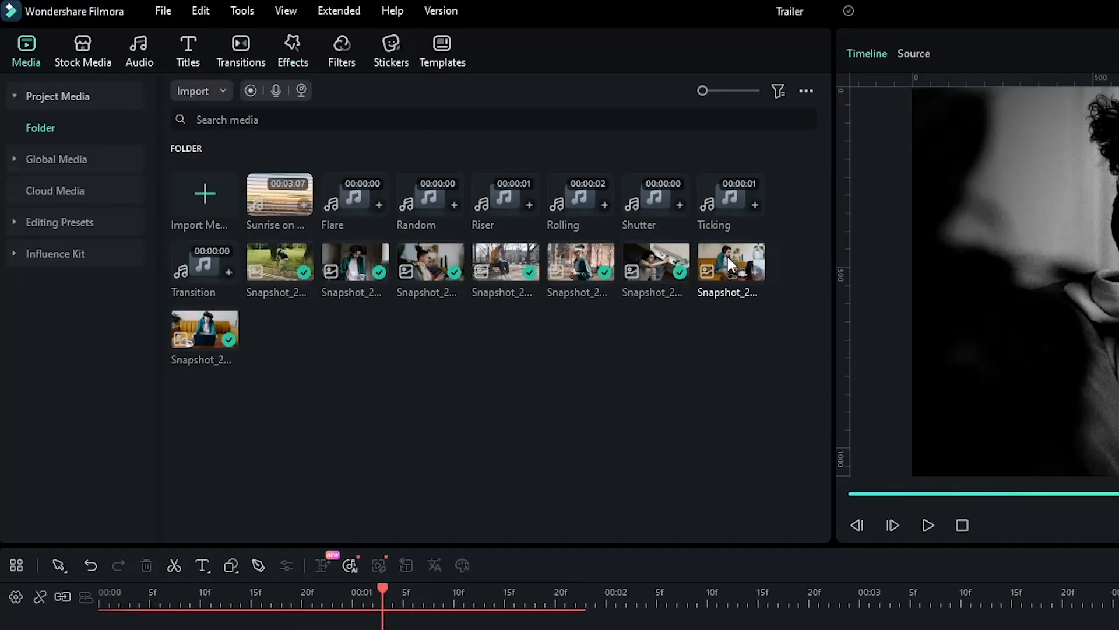
left_click_drag(735, 201, 93, 490)
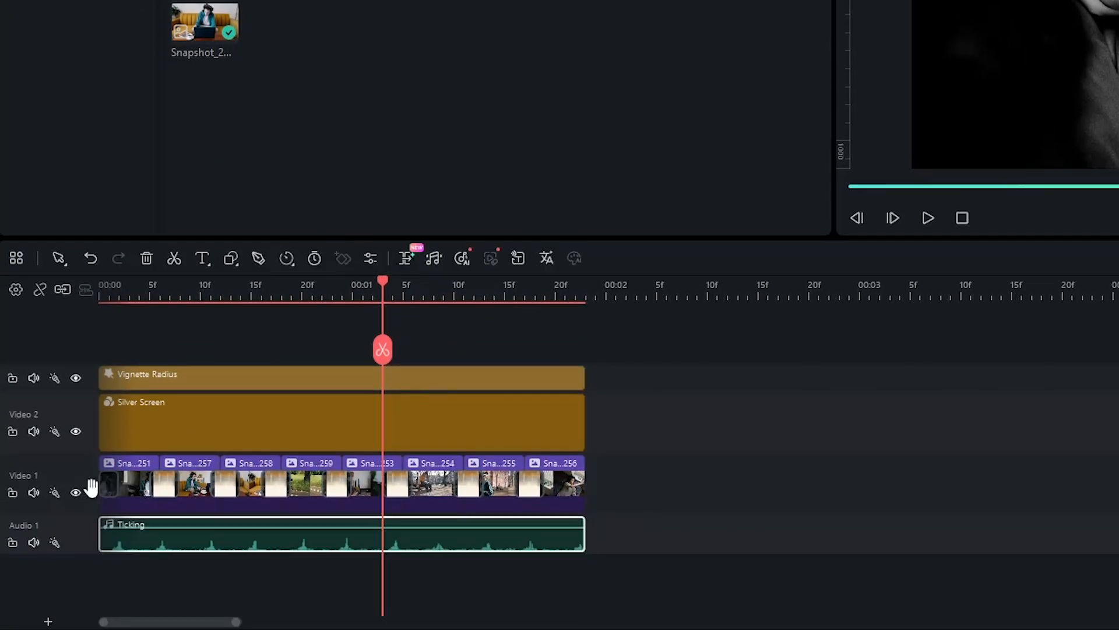
left_click_drag(383, 284, 99, 290)
key("space")
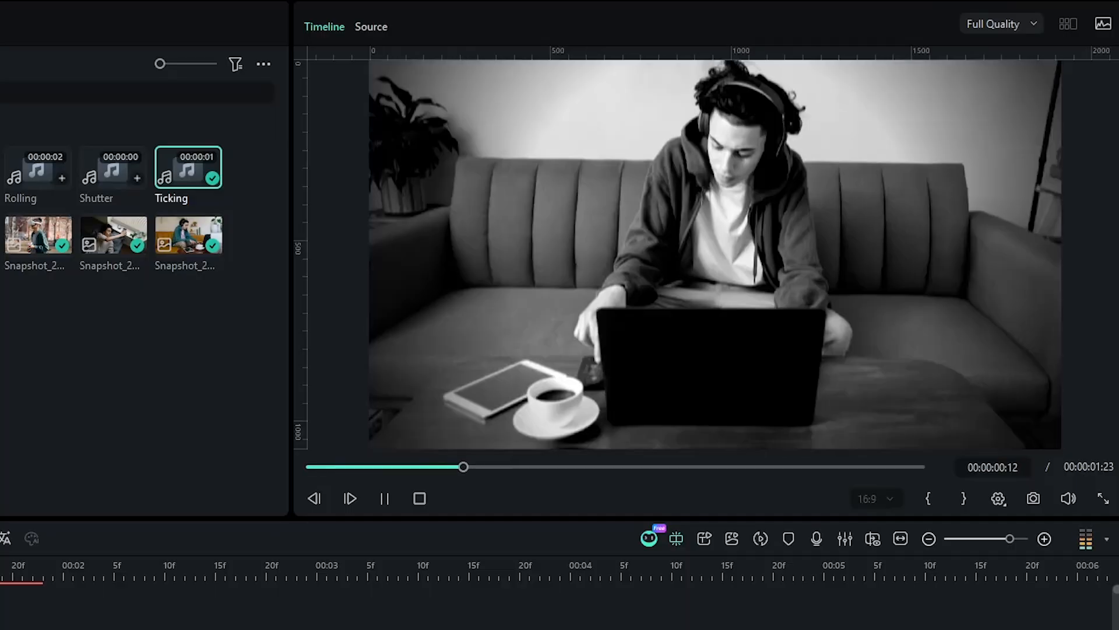
key("space")
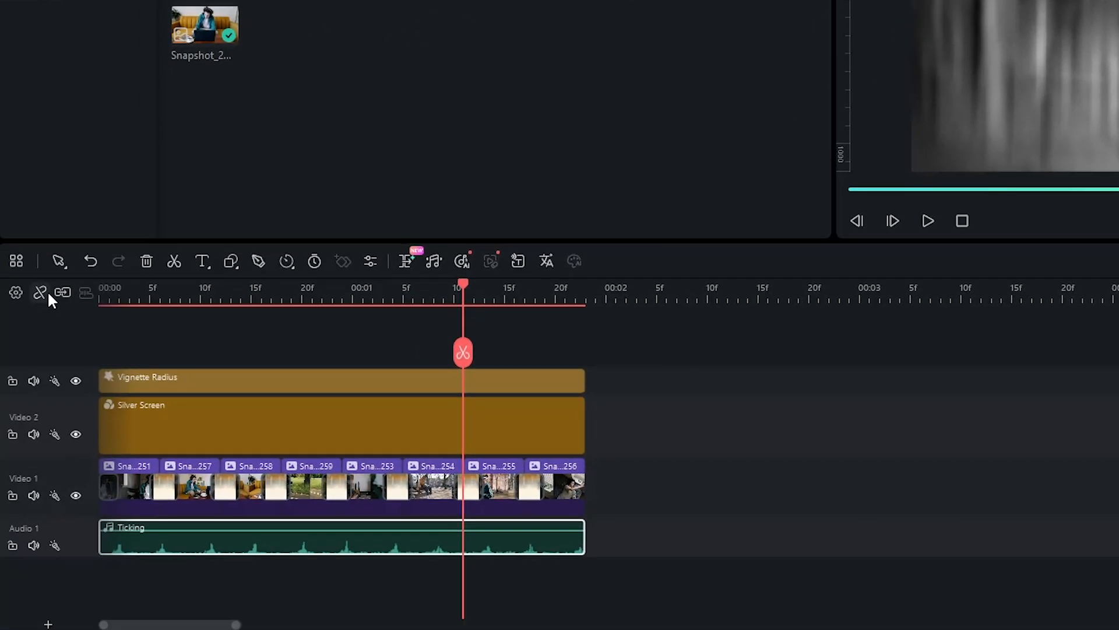
- Place the Riser sound on a second audio track starting about 5 frames in and preview it
left_click_drag(408, 289, 172, 324)
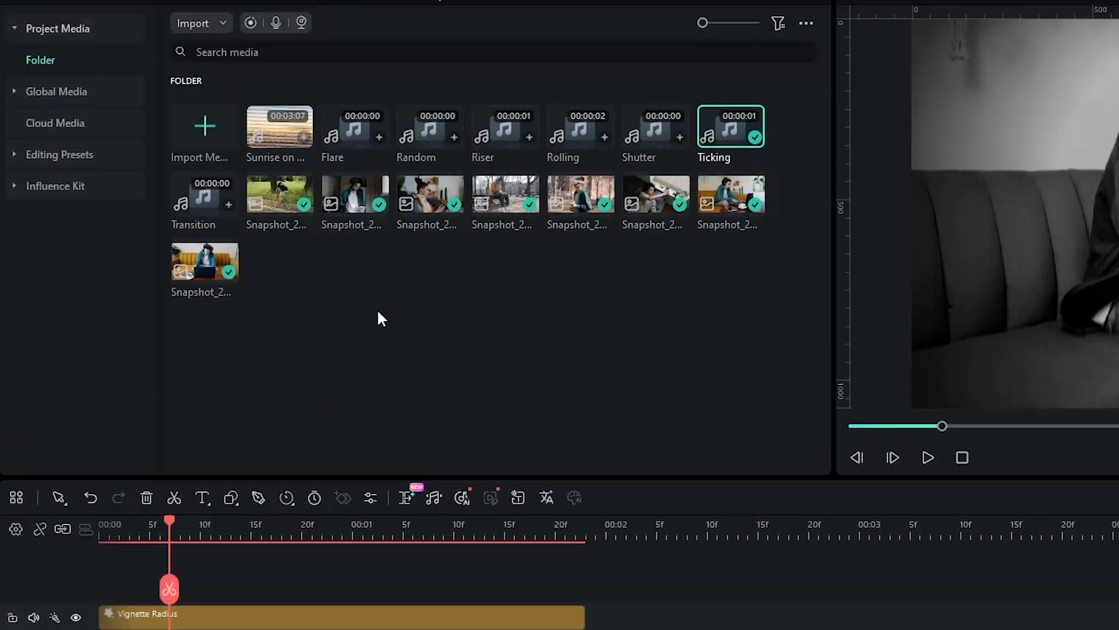
left_click_drag(498, 147, 168, 570)
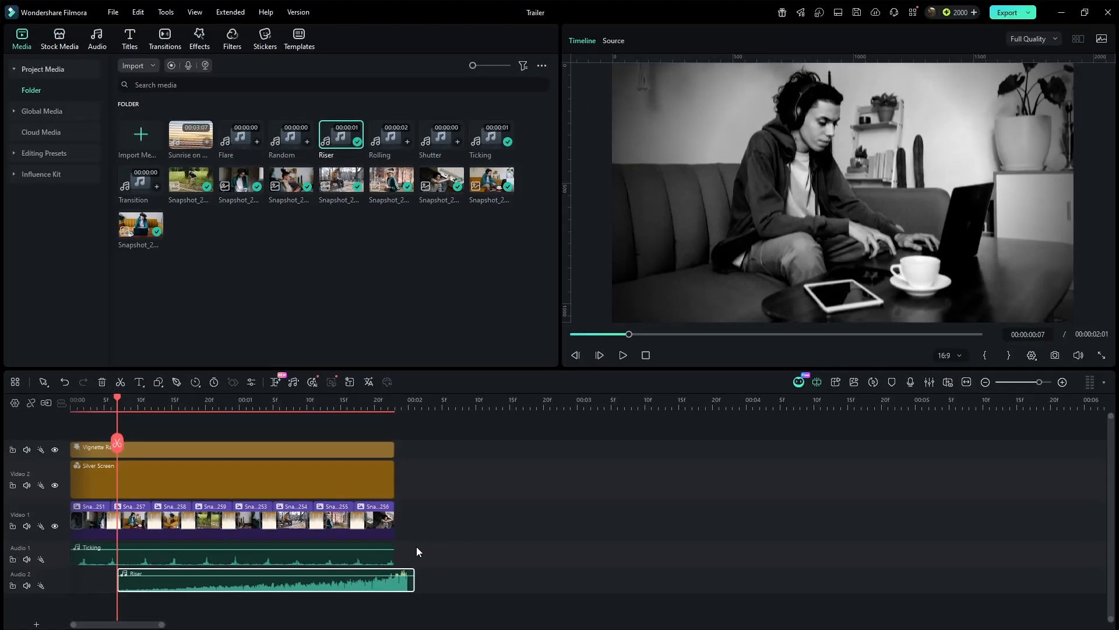
key("space")
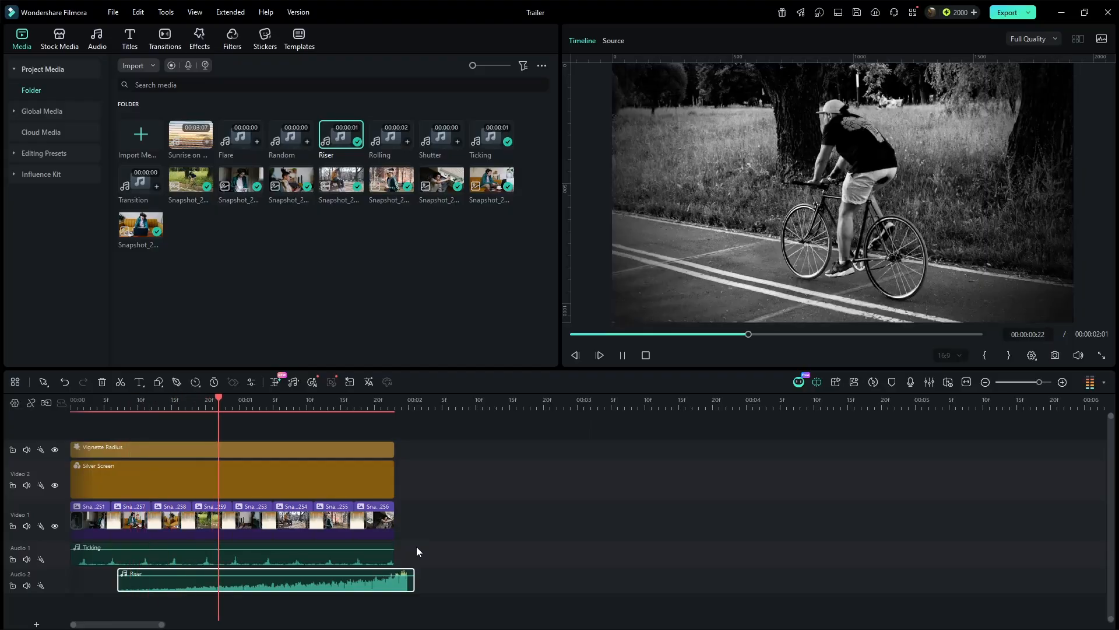
key("space")
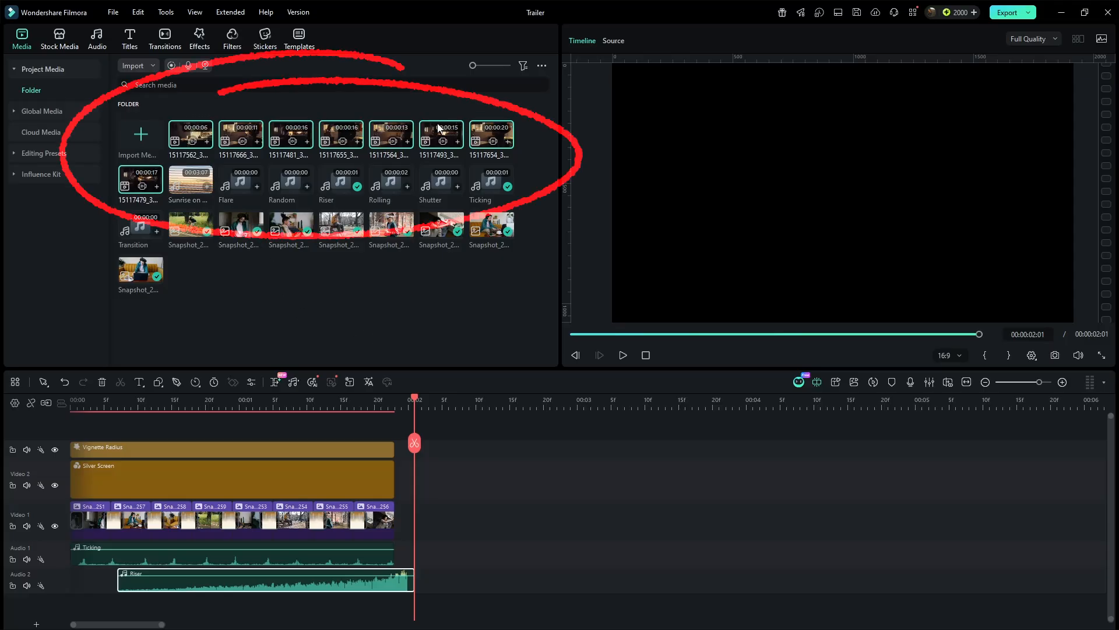
- Add clip 15117562 to Video 1 after the existing clips, keeping the project settings of 1920x1080 25fps
left_click(279, 321)
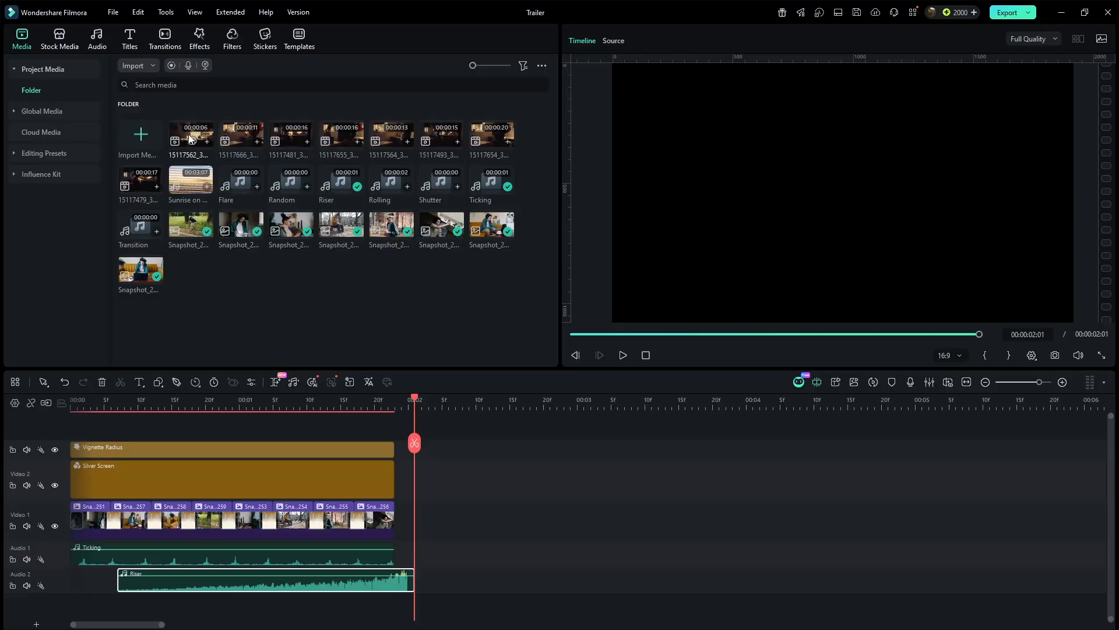
left_click_drag(374, 324, 475, 514)
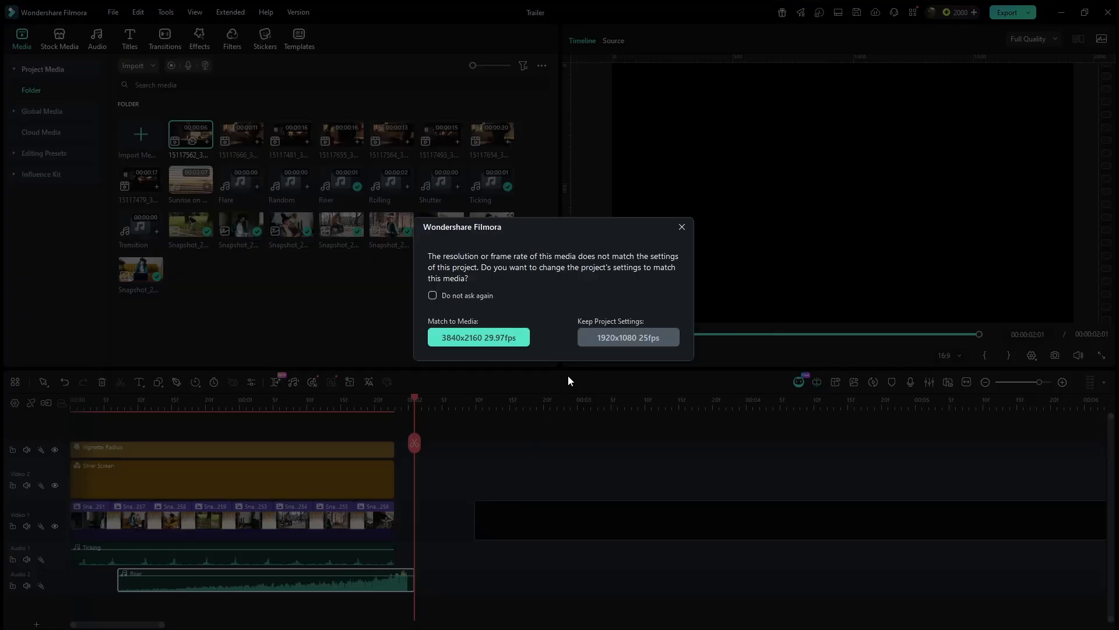
left_click(598, 341)
- Split the new clip at 00:00:02:21 and delete the piece before the playhead
left_click_drag(415, 402, 549, 402)
key("ctrl+b")
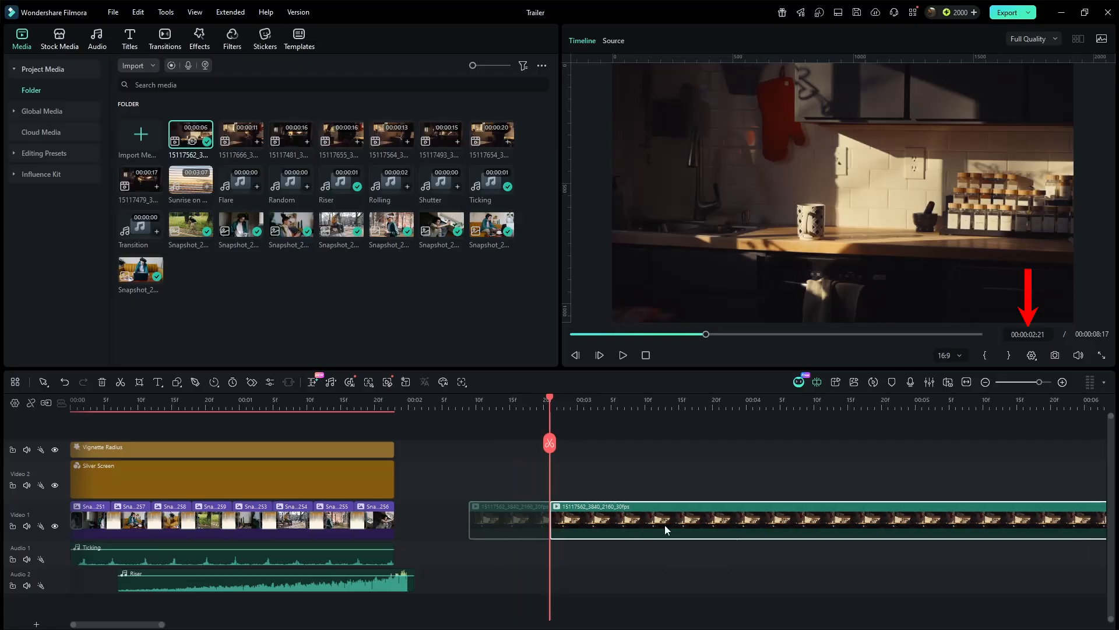
key("Delete")
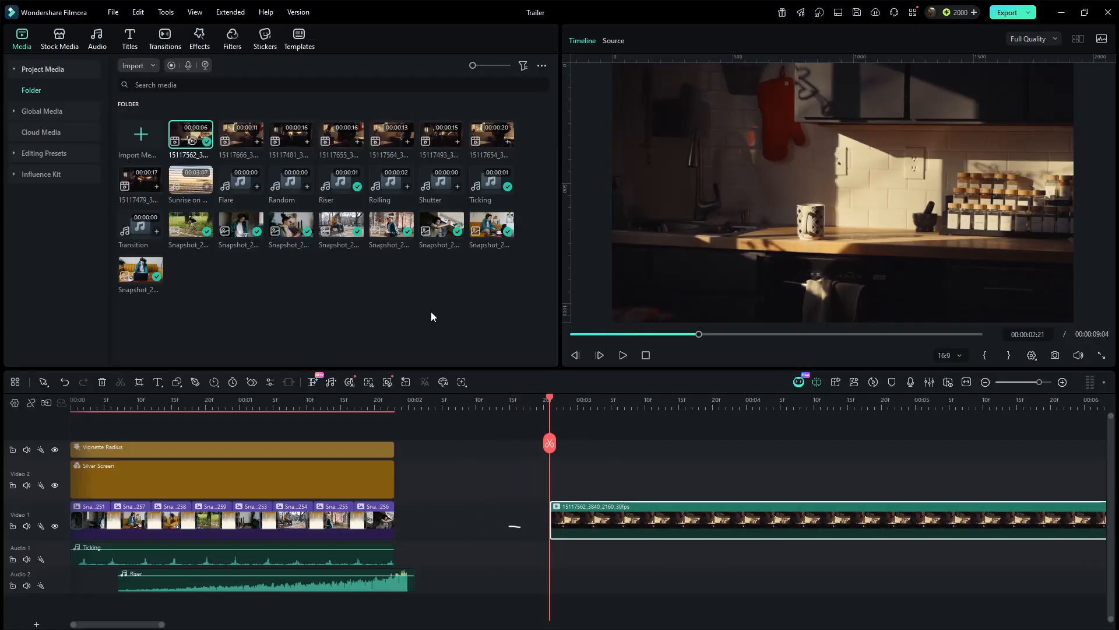
- Add the Rolling sound to the first audio track just before the new clip and preview it
left_click_drag(389, 187, 535, 543)
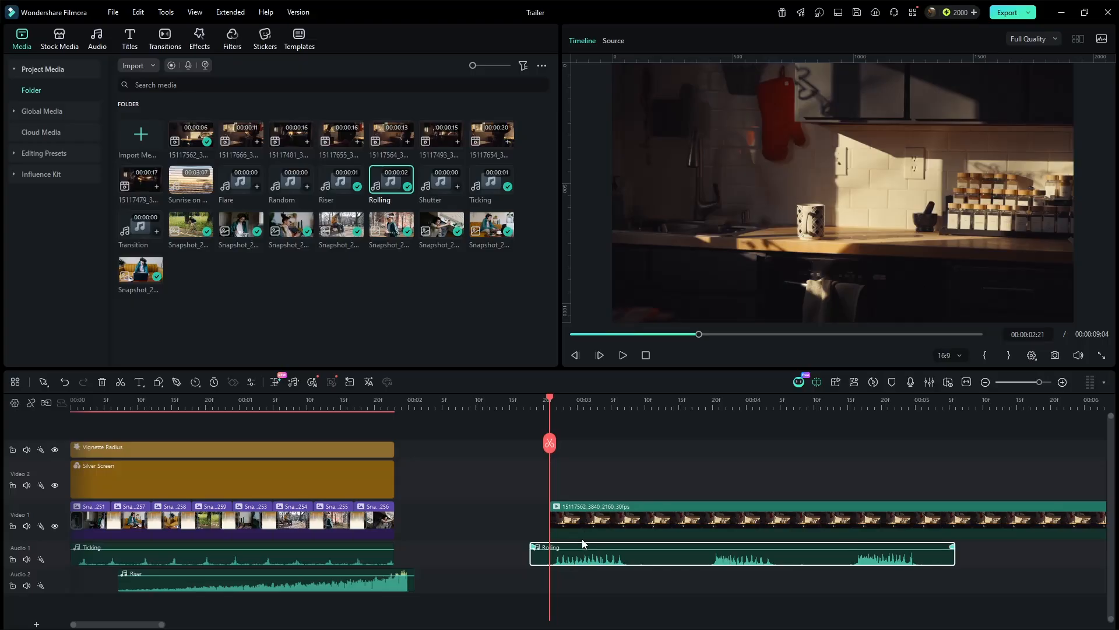
key("space")
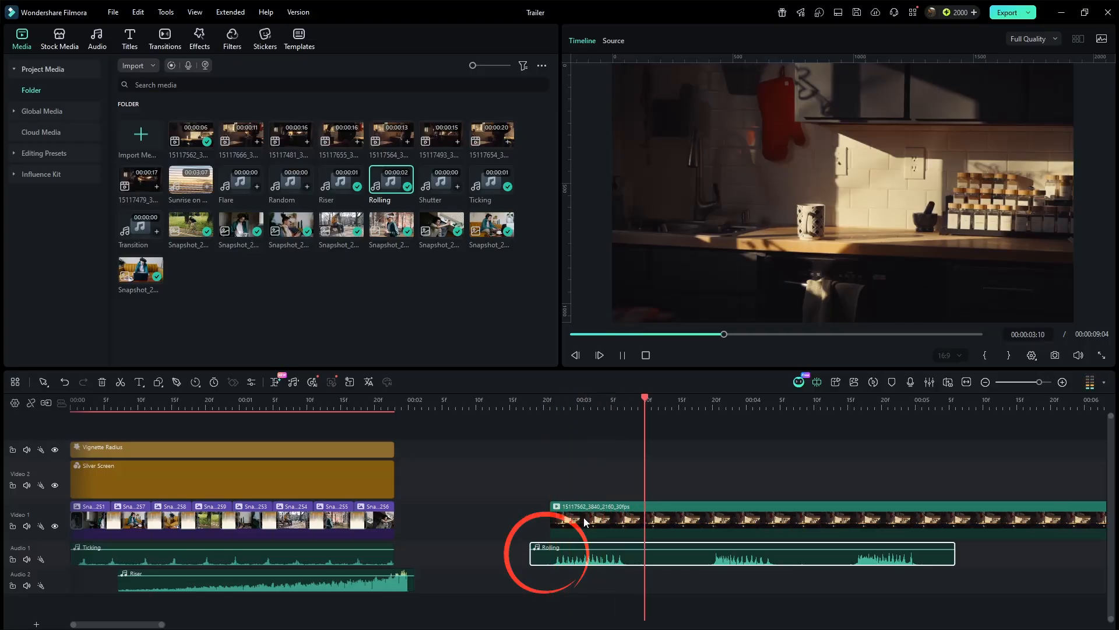
key("space")
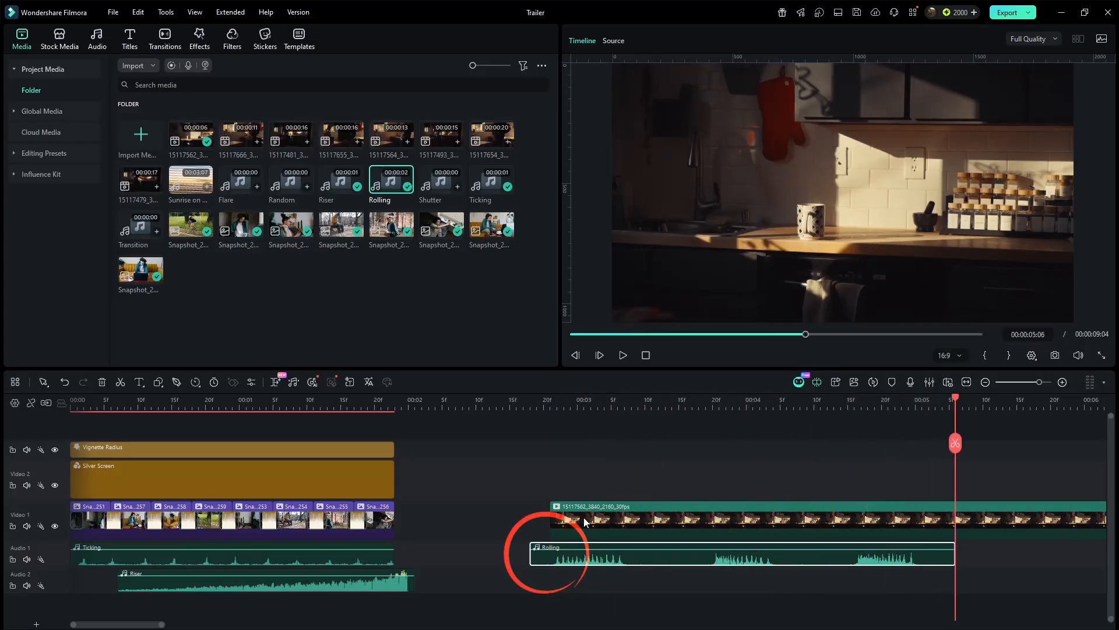
left_click(550, 399)
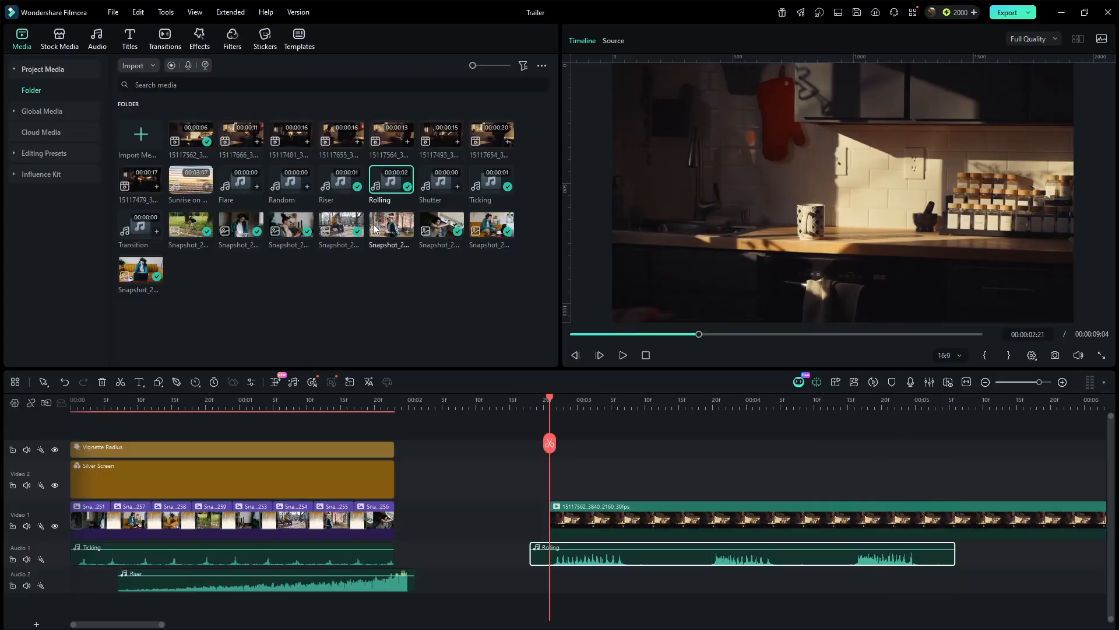
- Search the effects library for cinema
left_click(199, 39)
left_click(192, 63)
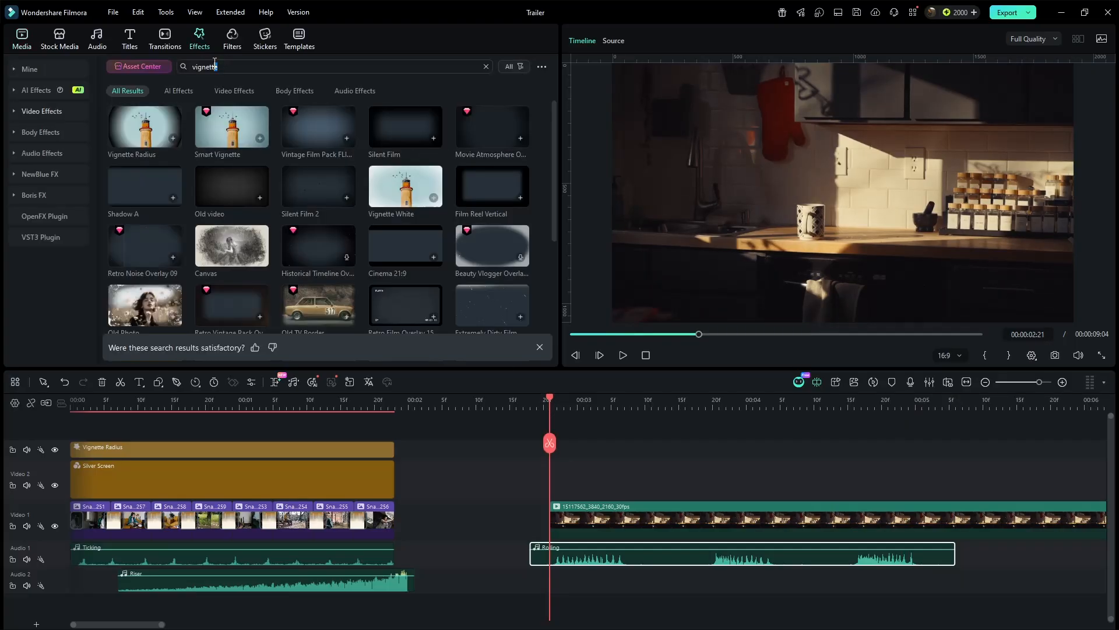
type("cinema")
key("Return")
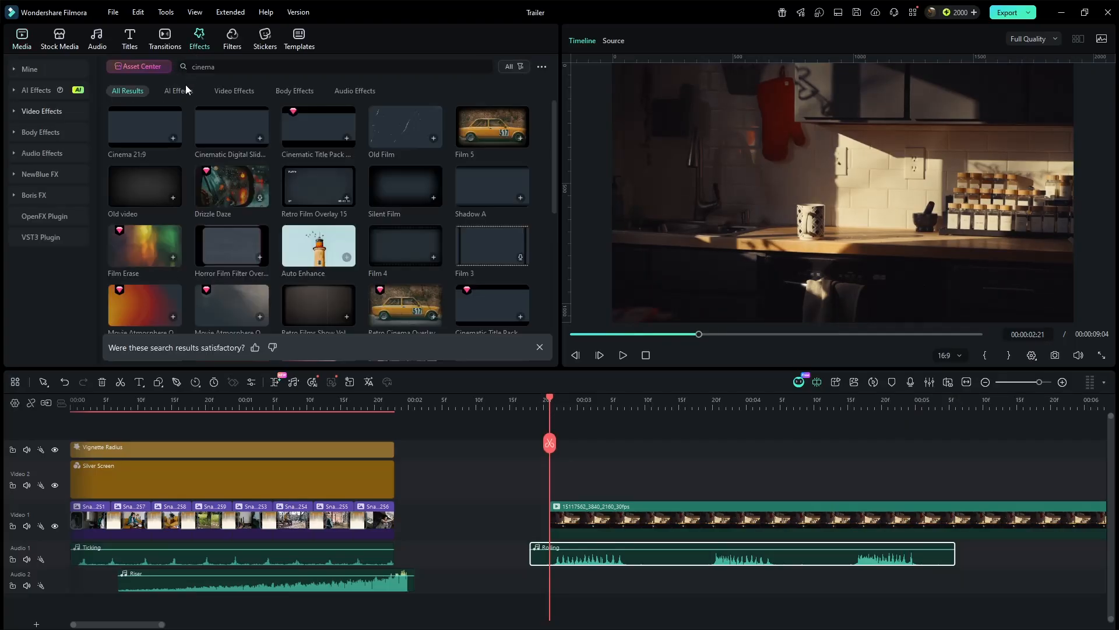
- Apply the Cinema 21:9 effect to the new clip and open its effect settings
left_click_drag(163, 137, 575, 517)
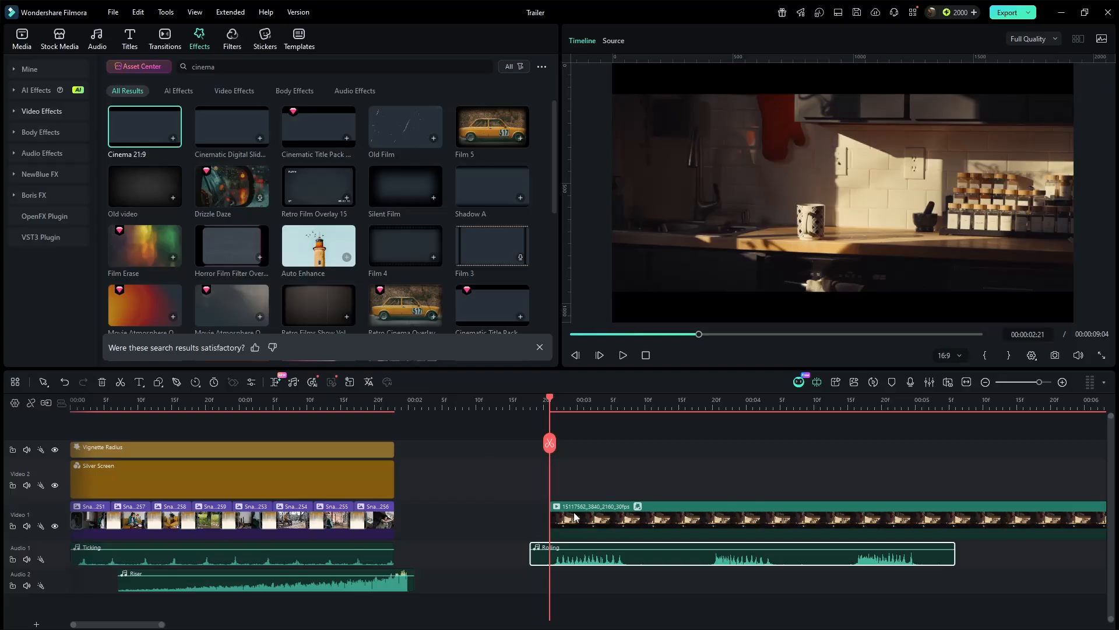
left_click(637, 512)
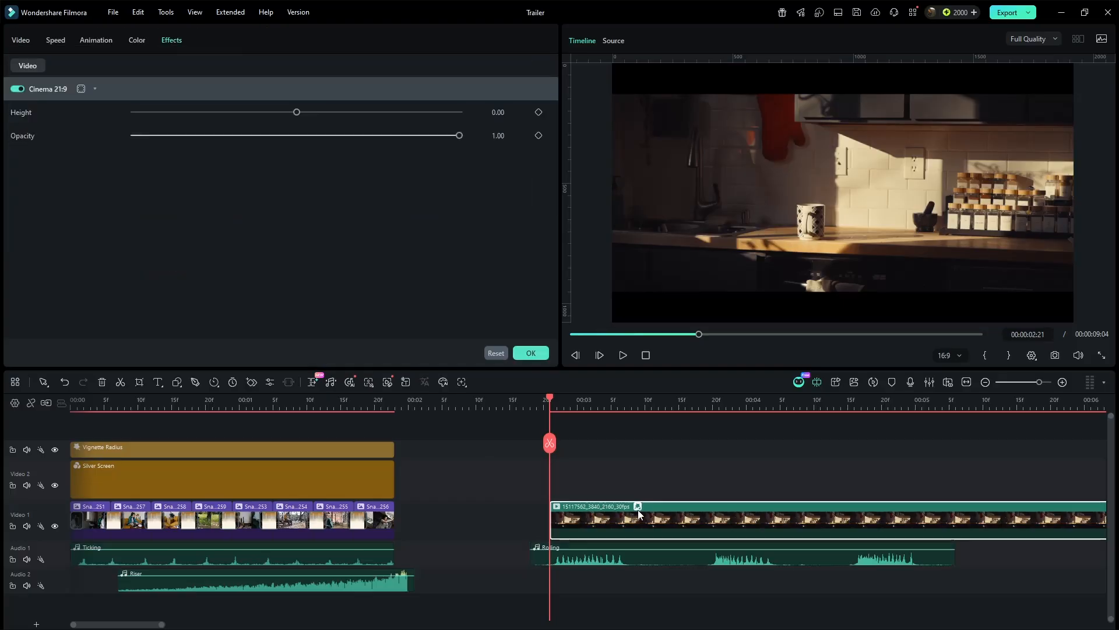
- Keyframe the Cinema 21:9 height at 1.00 at the clip start and 0.60 at 00:00:03:07
left_click(539, 113)
left_click_drag(298, 114, 478, 124)
left_click_drag(548, 396, 624, 402)
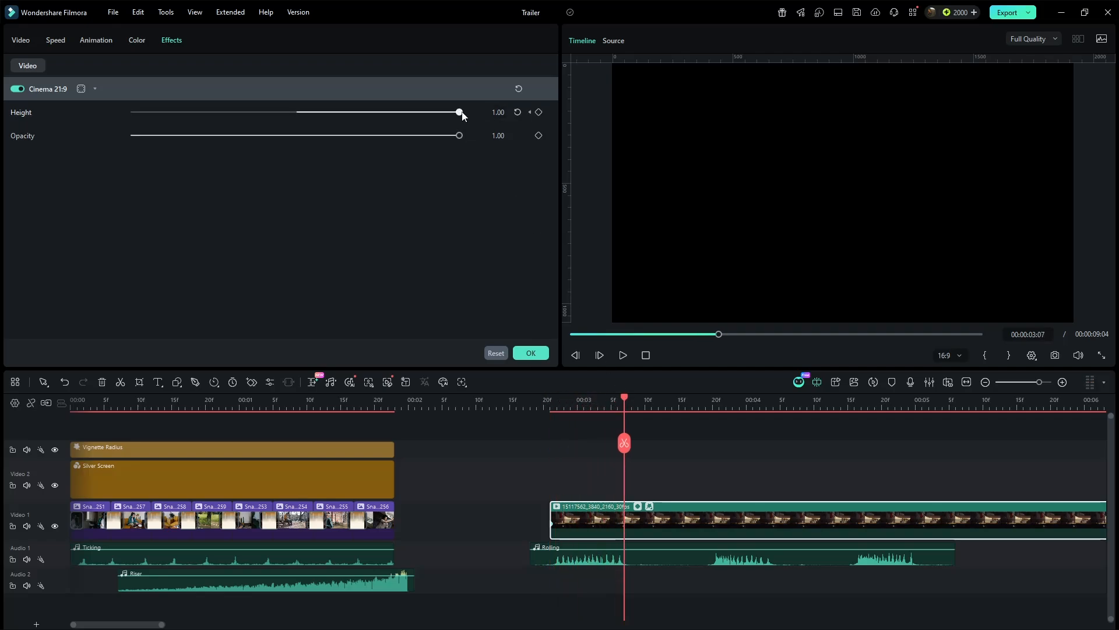
left_click_drag(459, 112, 394, 116)
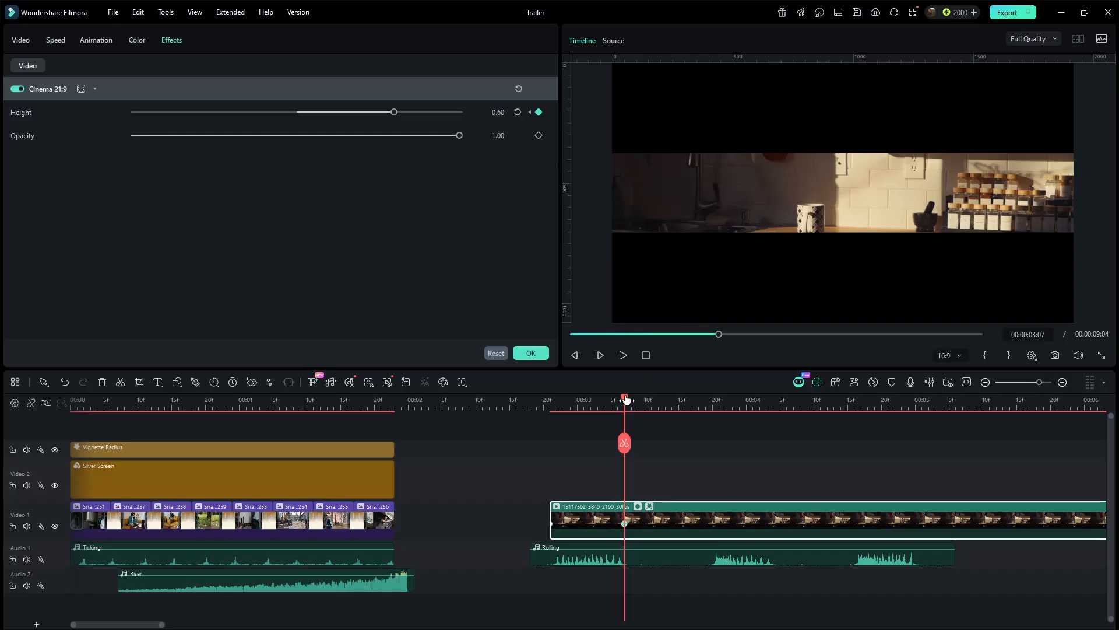
- Add height keyframes of 0.30 at 00:00:04:04 and 00:00:04:16, and 0.00 at 00:00:04:24
left_click_drag(625, 399, 774, 415)
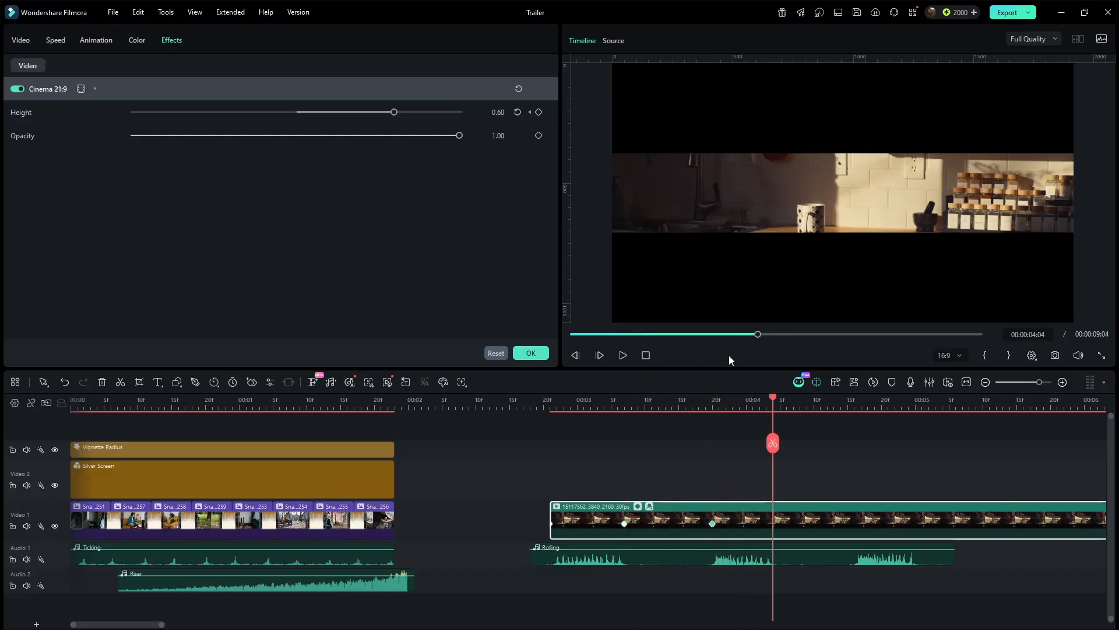
left_click_drag(394, 112, 346, 113)
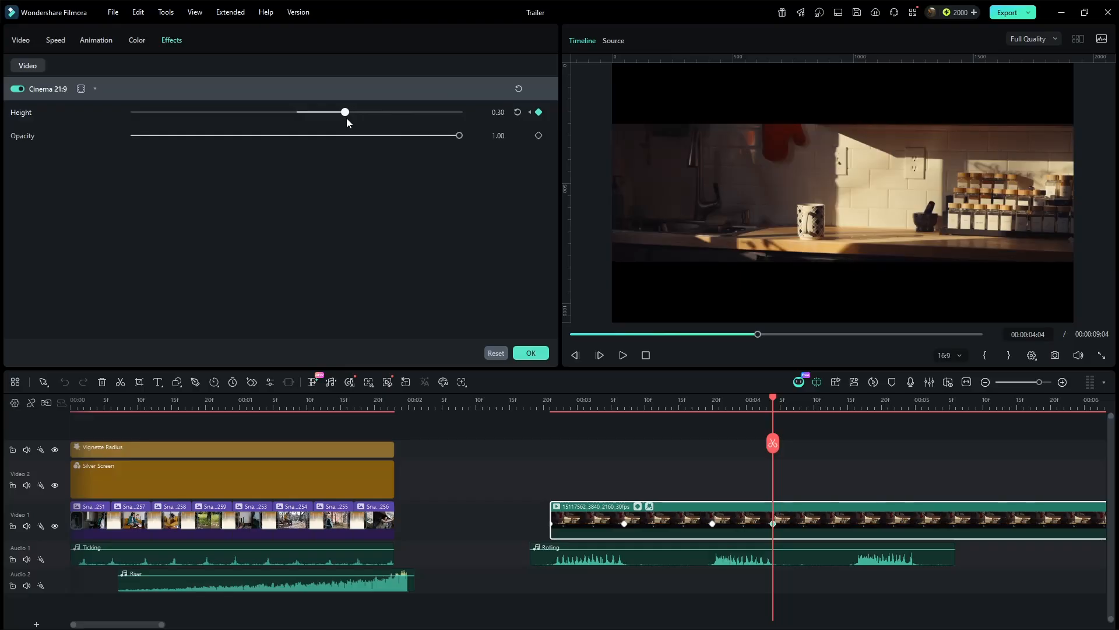
left_click(852, 411)
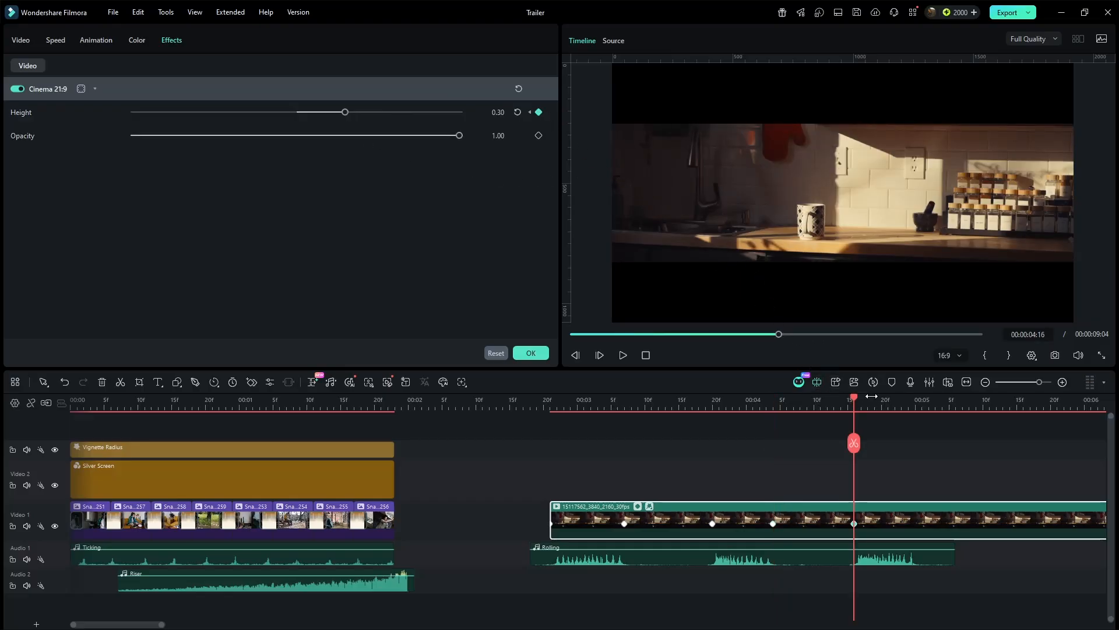
left_click(909, 402)
left_click_drag(346, 112, 297, 113)
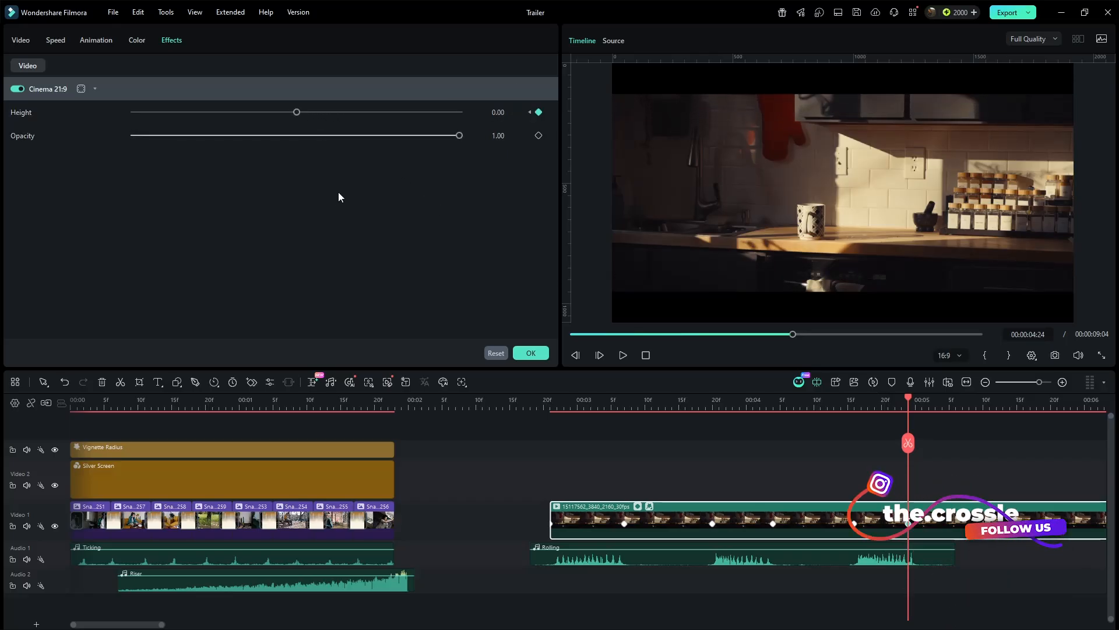
- Play back the sequence from the start to preview the letterbox animation
left_click(510, 402)
key("space")
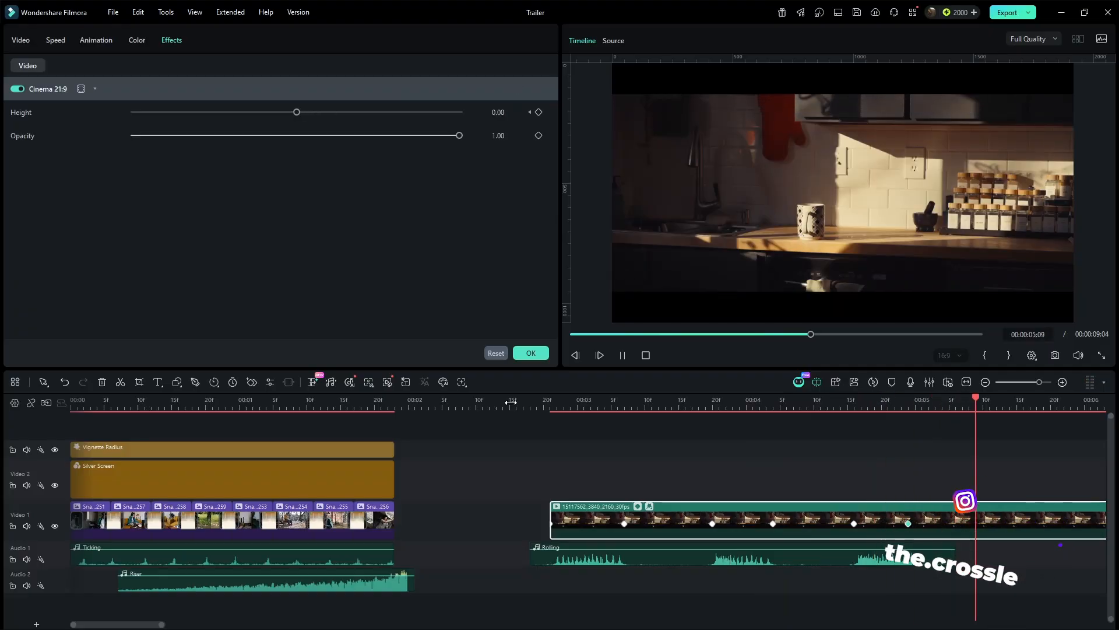
key("space")
- Select all Cinema 21:9 height keyframes and set their interpolation to Ease in
left_click(639, 506)
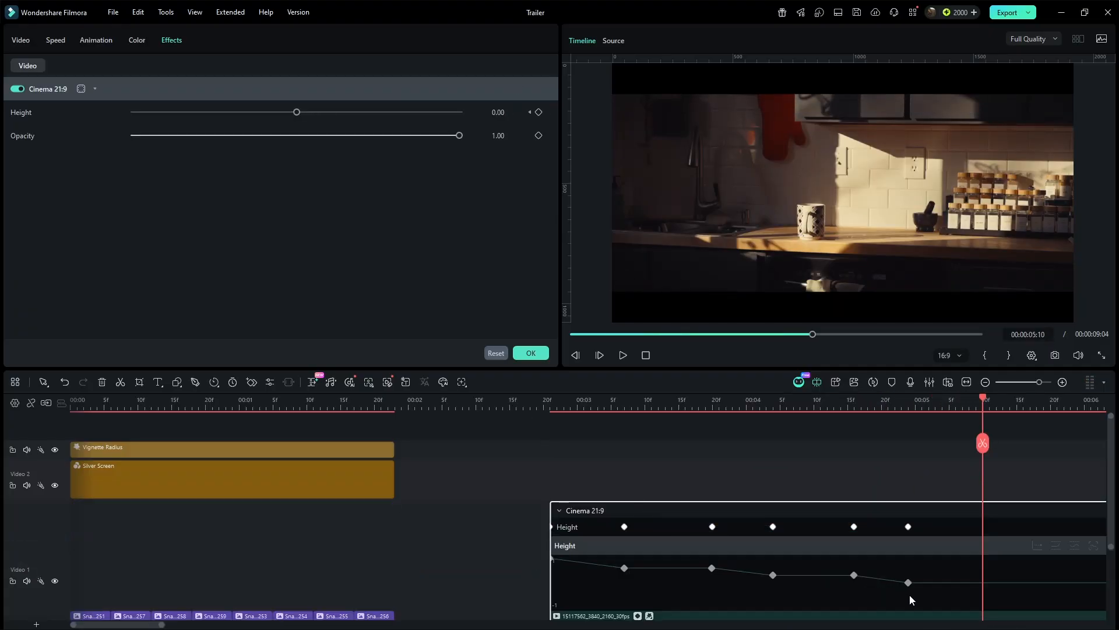
left_click_drag(927, 596, 553, 557)
right_click(624, 567)
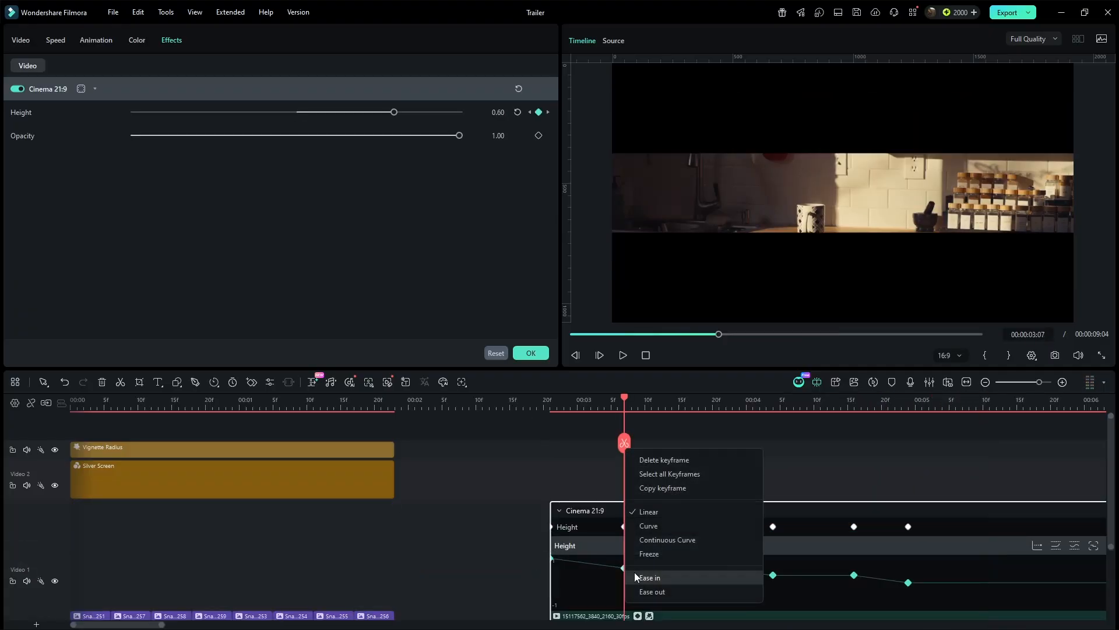
left_click(647, 578)
left_click(639, 616)
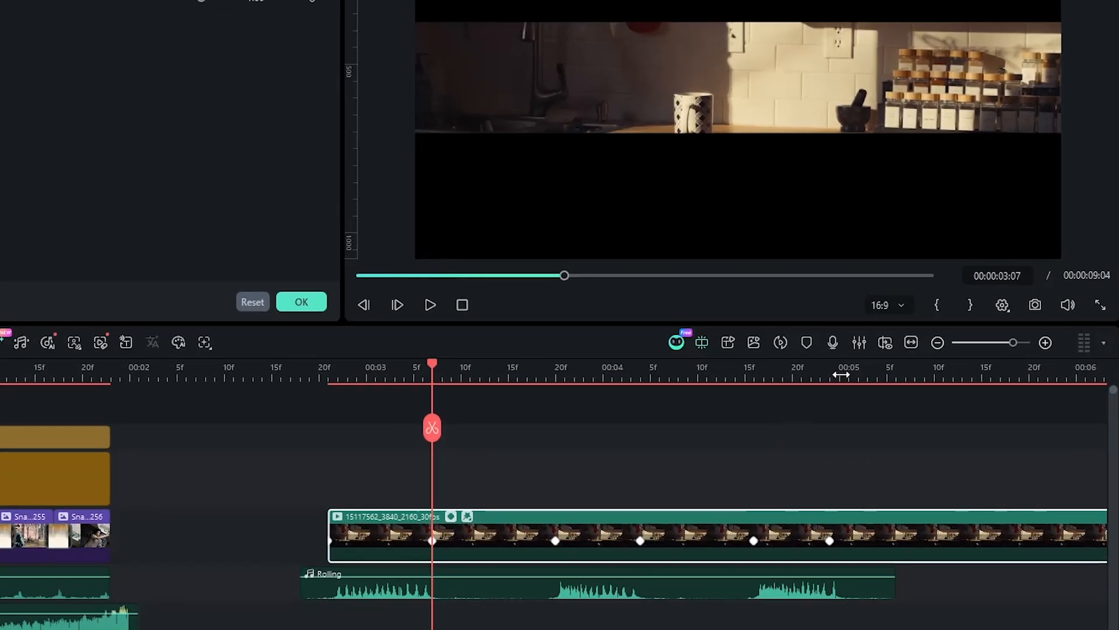
- Add a default title on the track above the clip at 00:00:05:00
left_click(884, 392)
key("Right")
key("Right")
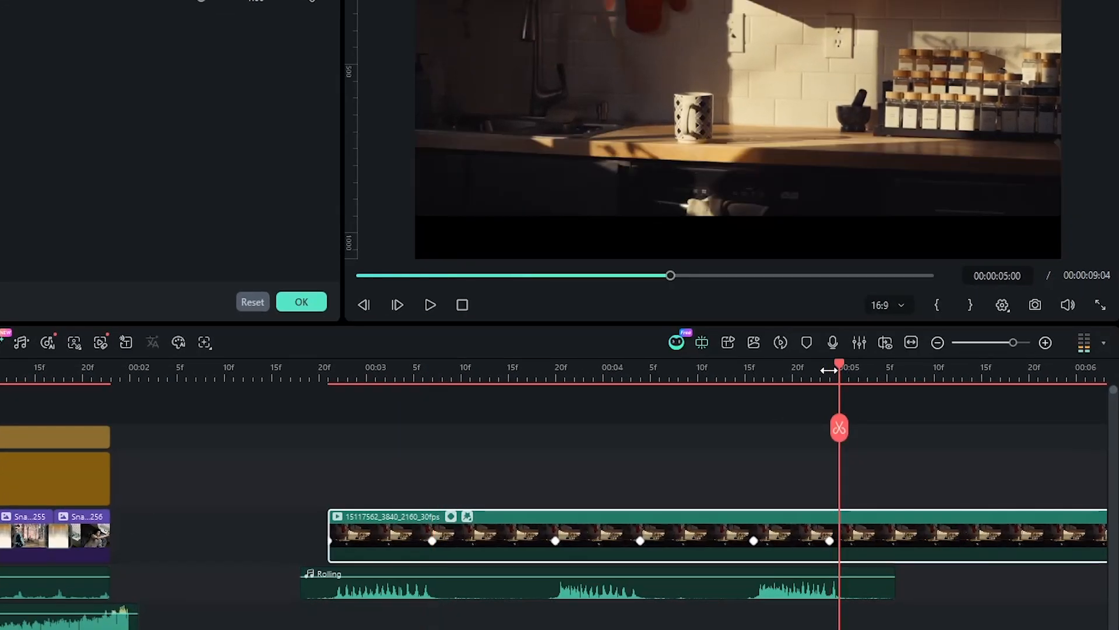
left_click(621, 439)
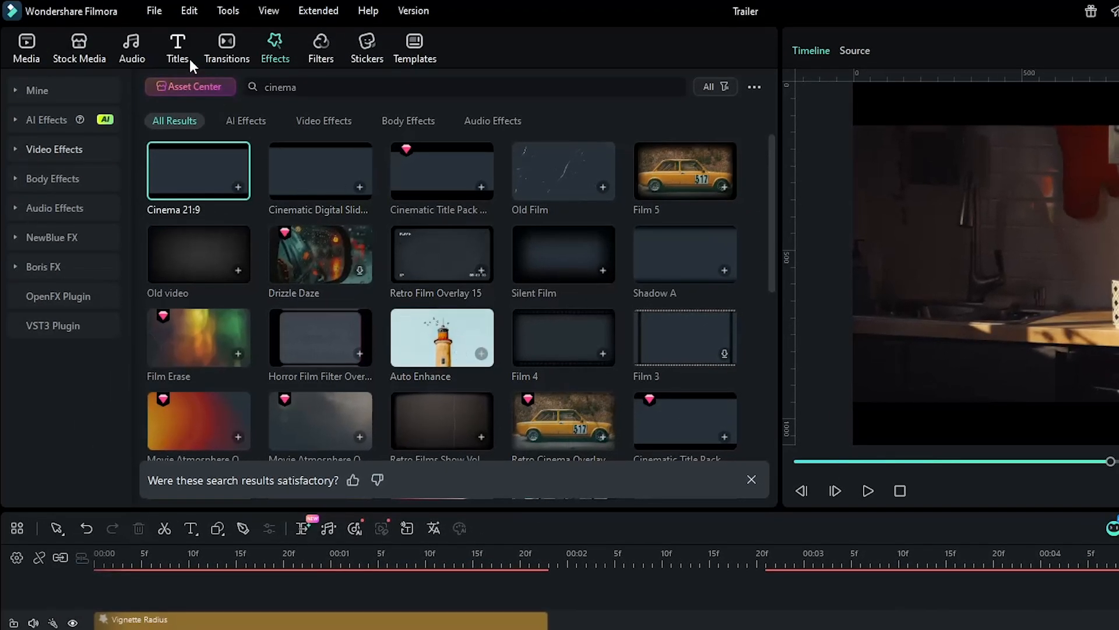
left_click(188, 58)
left_click_drag(208, 136, 853, 472)
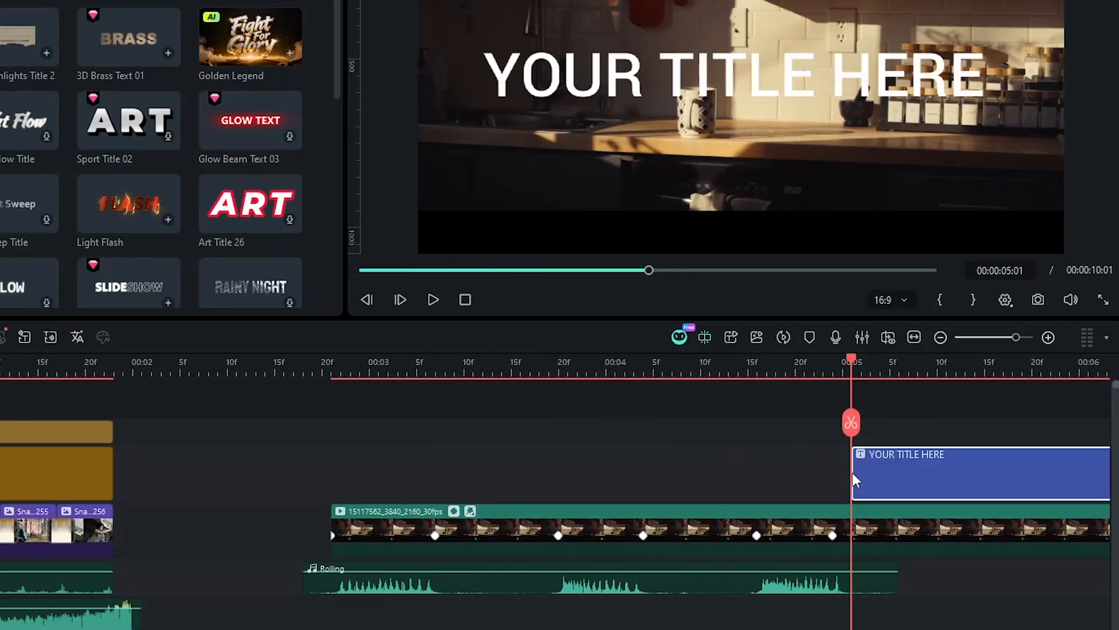
- Open advanced text editing for the title and replace its text with "CAPTURE every"
double_click(883, 477)
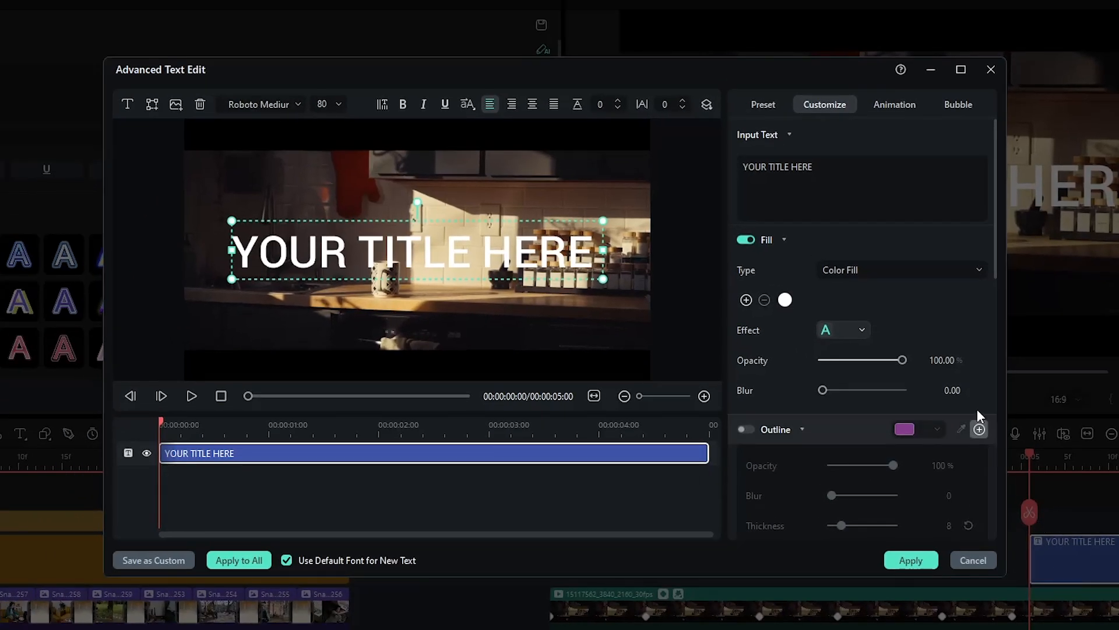
left_click(876, 186)
key("BackSpace")
key("BackSpace")
key("BackSpace")
key("BackSpace")
key("BackSpace")
key("BackSpace")
key("BackSpace")
key("BackSpace")
key("BackSpace")
key("BackSpace")
key("BackSpace")
key("BackSpace")
key("BackSpace")
key("BackSpace")
key("BackSpace")
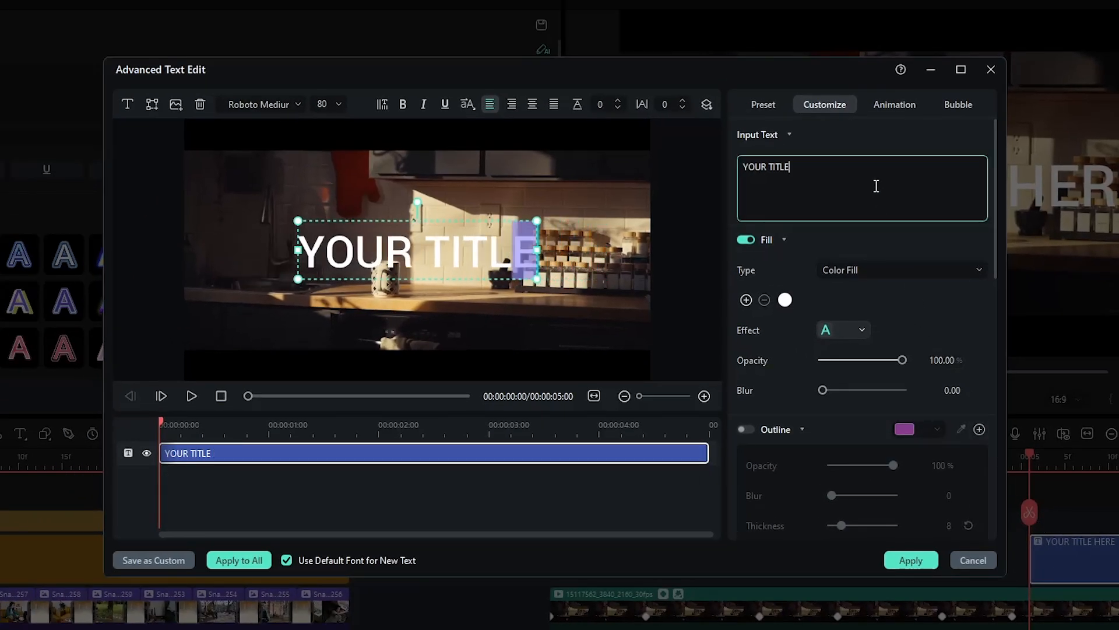
type("CAPTURE every")
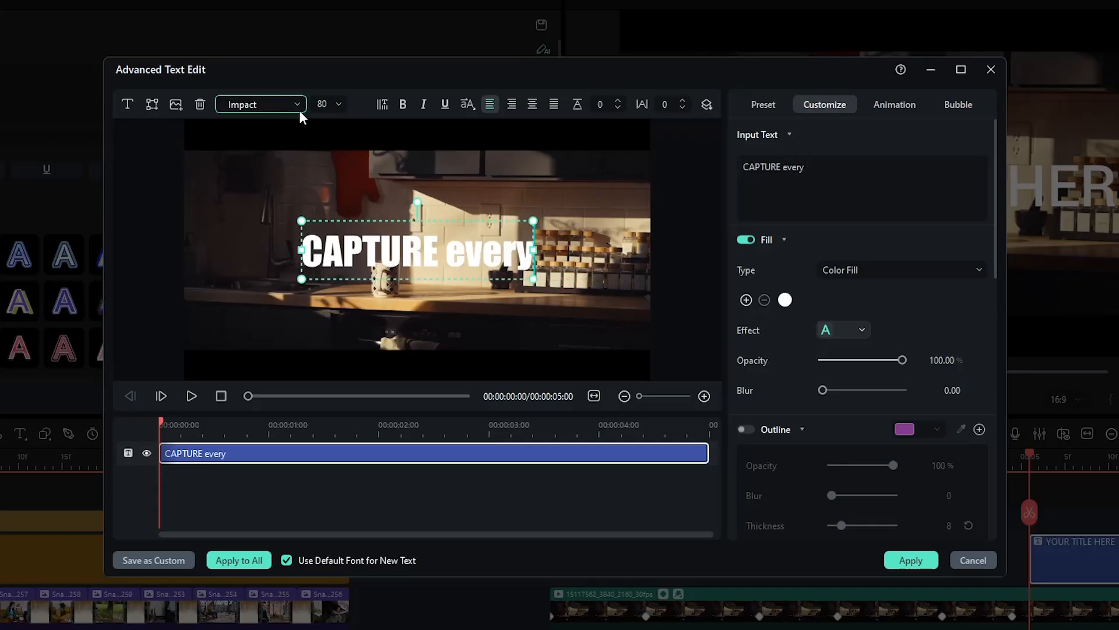
- Set the title font to Impact at size 50 with spacing 1
left_click(326, 104)
type("50")
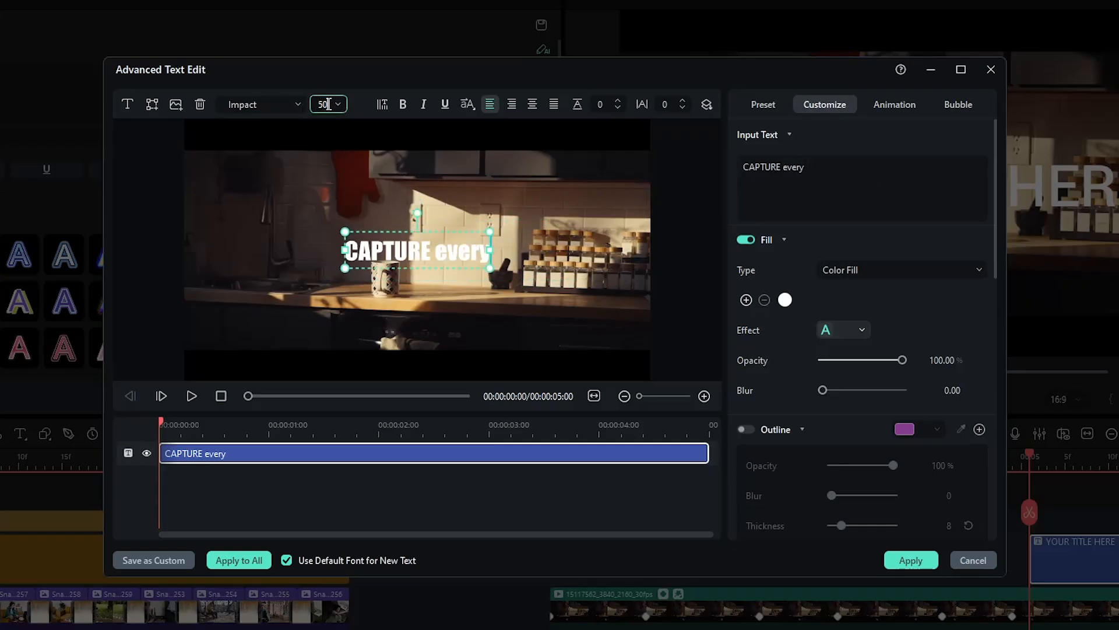
left_click_drag(670, 106, 673, 106)
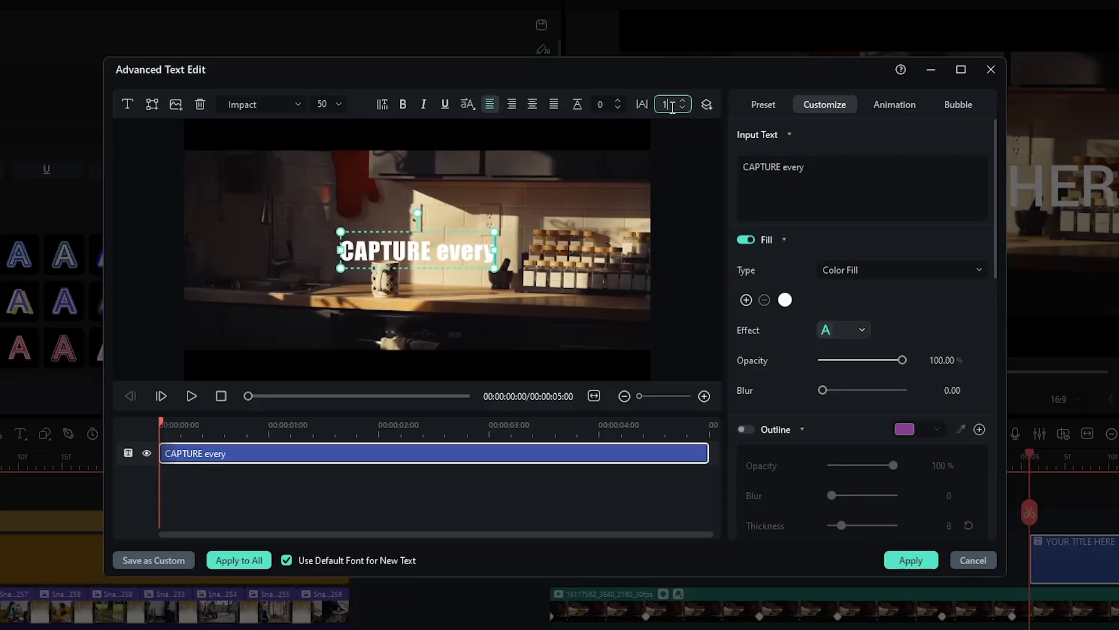
- Change the word "every" to the Kokila Negreta font with spacing 0
left_click_drag(810, 167, 786, 165)
left_click(265, 104)
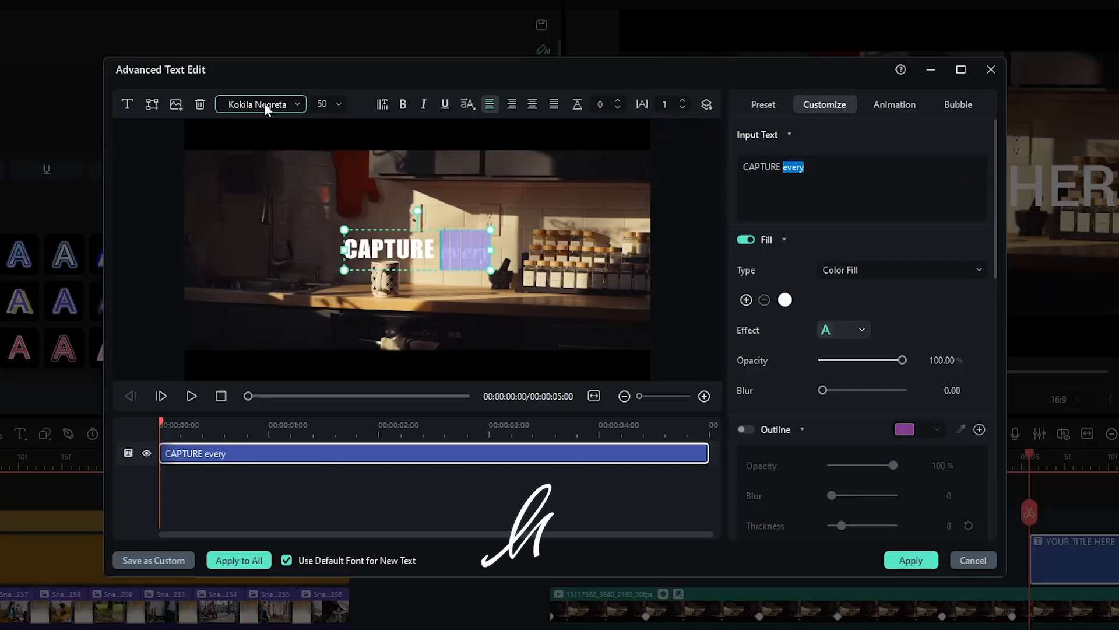
left_click_drag(677, 105, 672, 105)
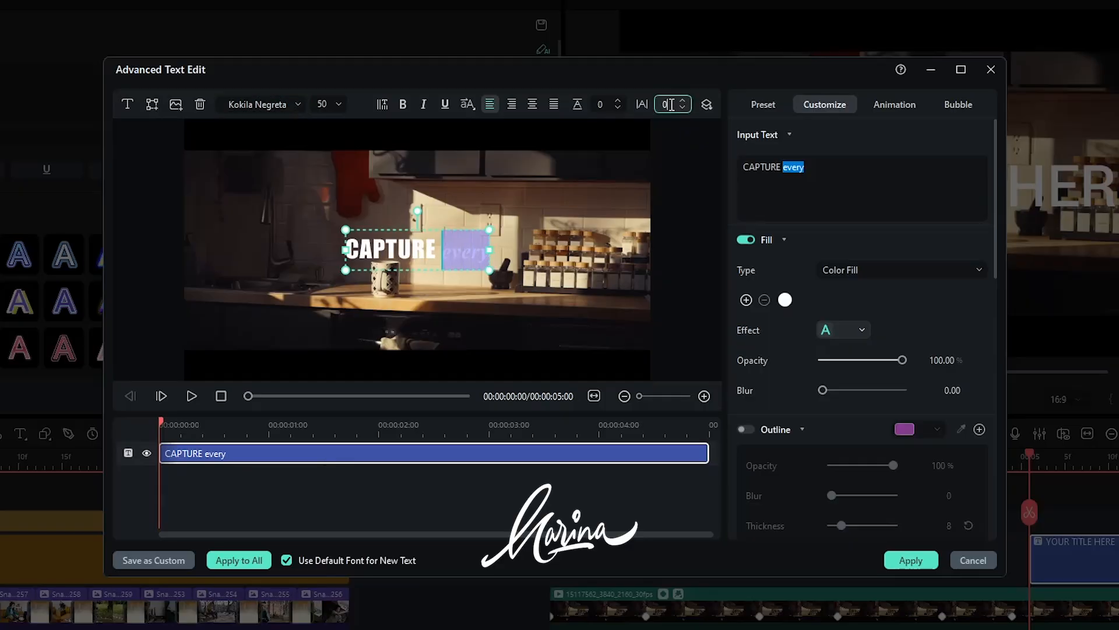
- Enlarge the title in the preview to font size 60
left_click(550, 246)
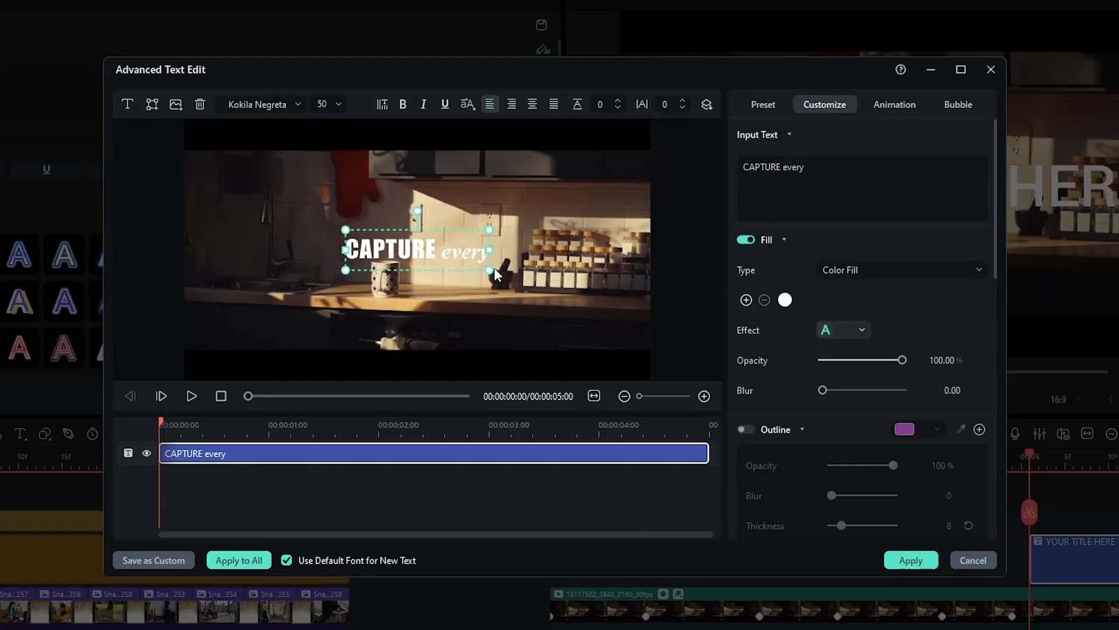
left_click_drag(496, 274, 531, 265)
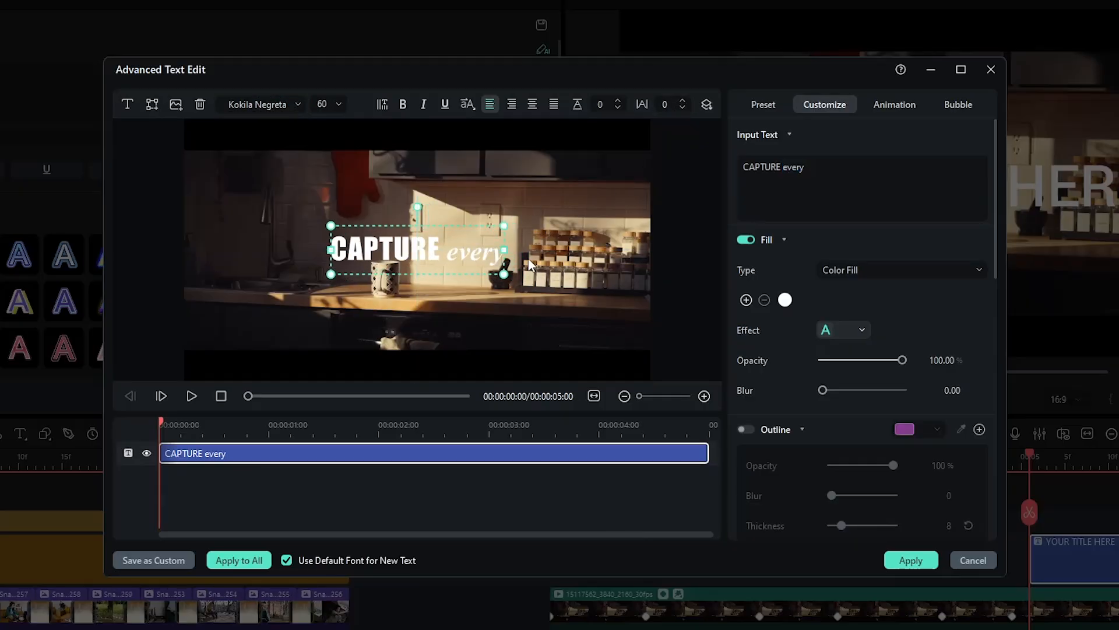
- Enable the title shadow with 70% opacity and a blur of 3
scroll(786, 431, "down", 7)
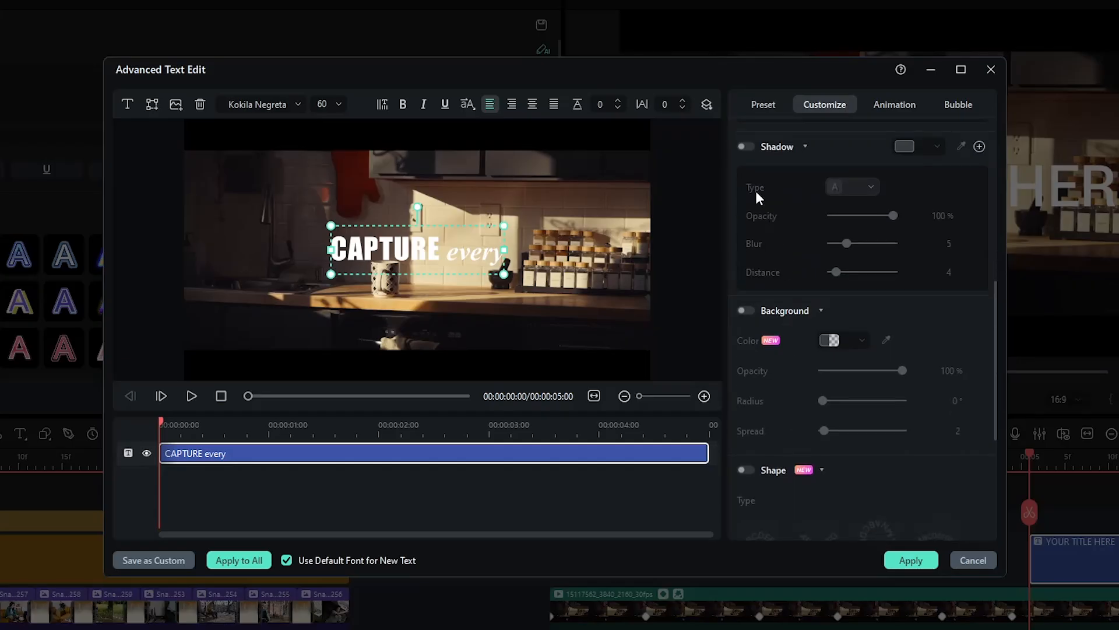
left_click(746, 146)
left_click(939, 216)
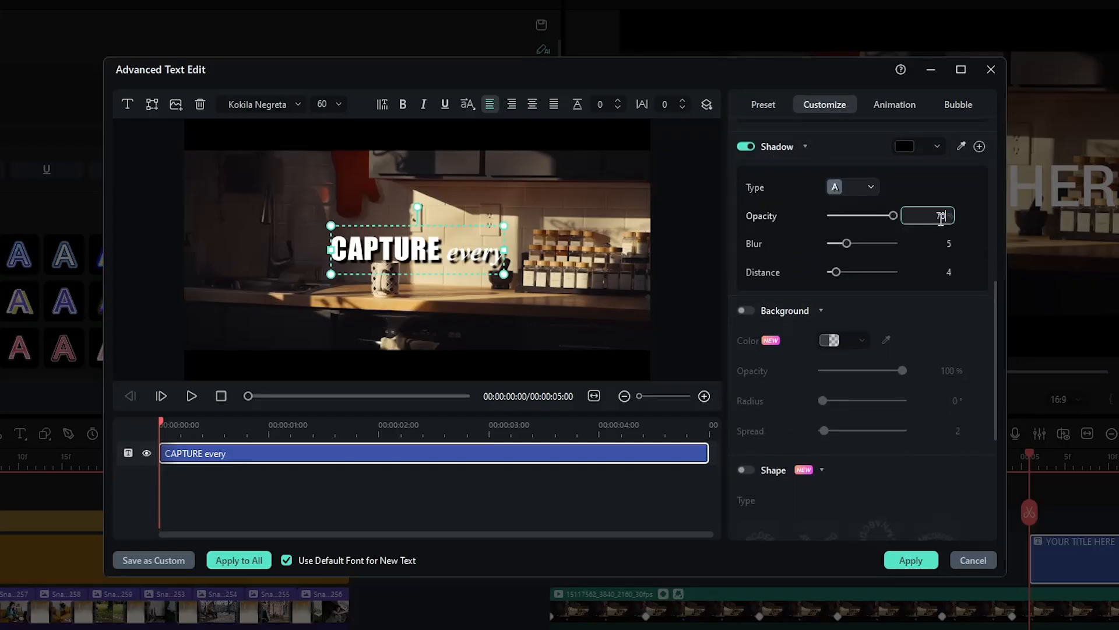
key("Return")
left_click(946, 245)
type("3")
key("Return")
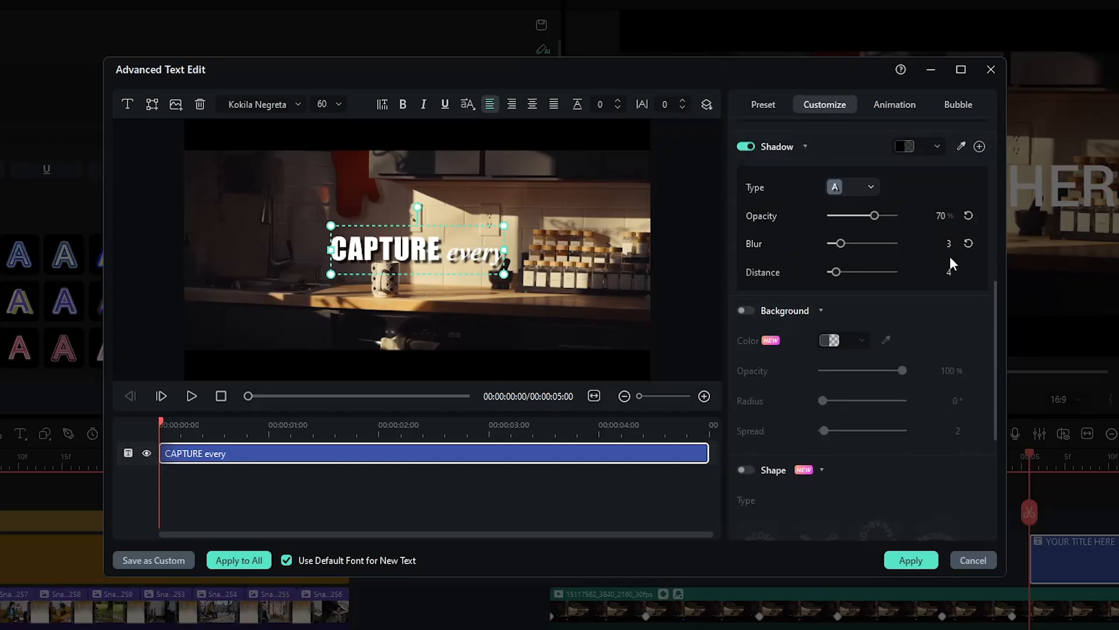
- Set the shadow distance to 1 and apply the advanced text edits
left_click(950, 272)
type("1")
key("Return")
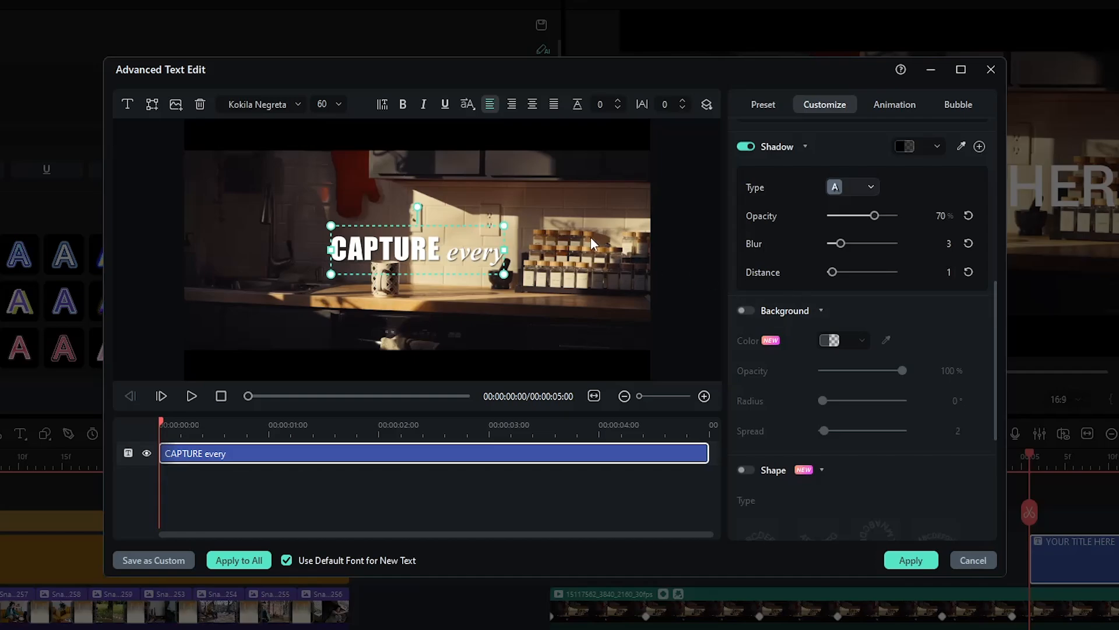
left_click(911, 559)
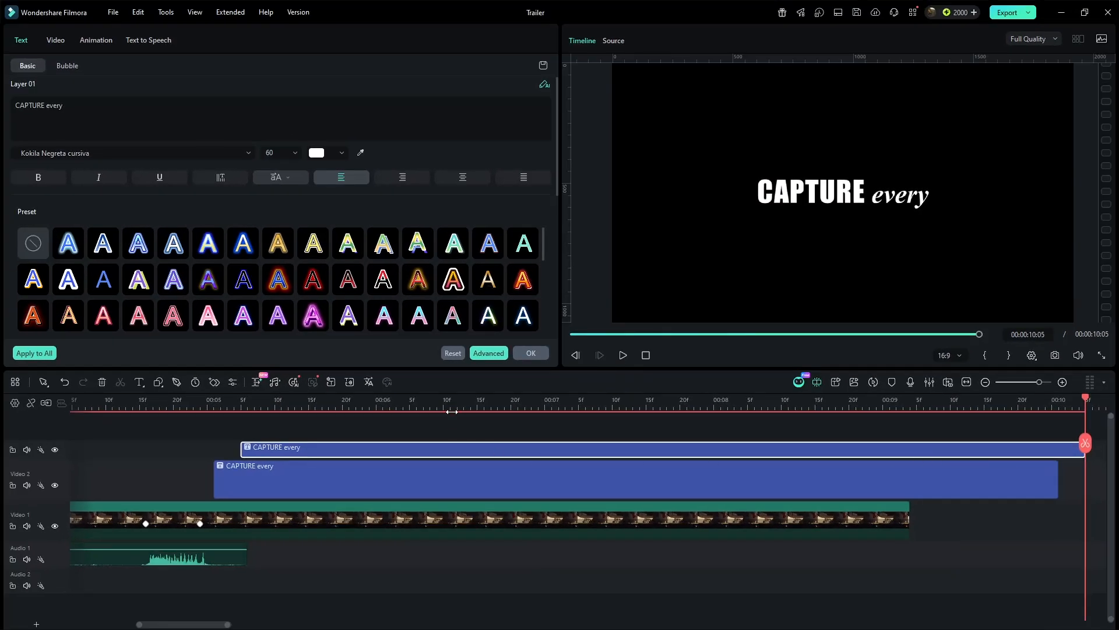
- Duplicate the title onto the track above and change the copy's text to MOMENT
left_click(451, 411)
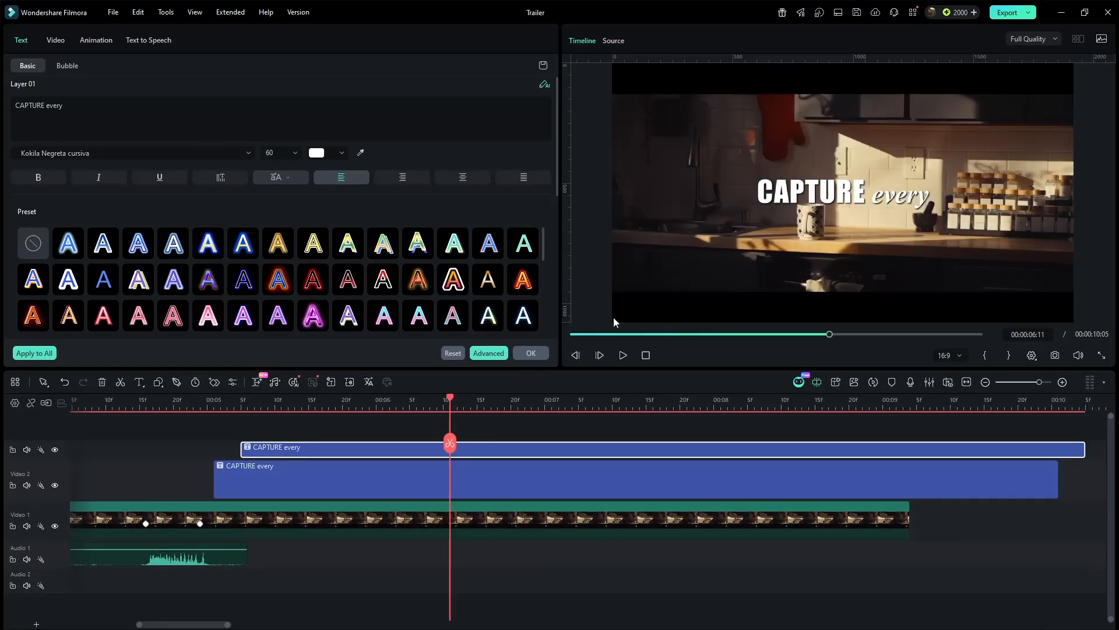
left_click(397, 132)
key("ctrl+a")
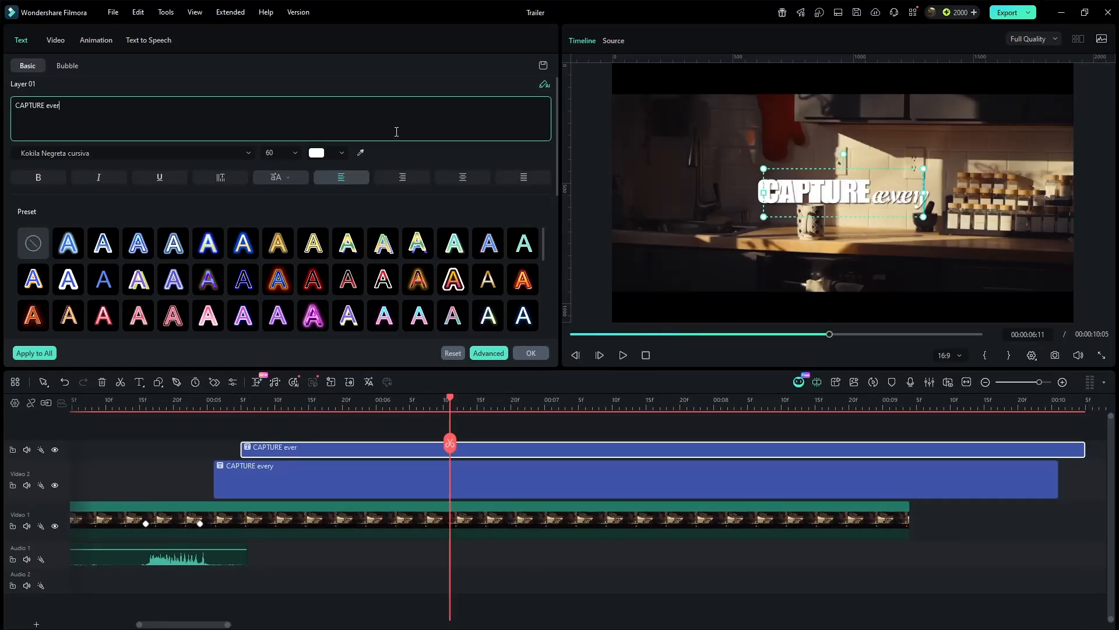
type("MOMENT")
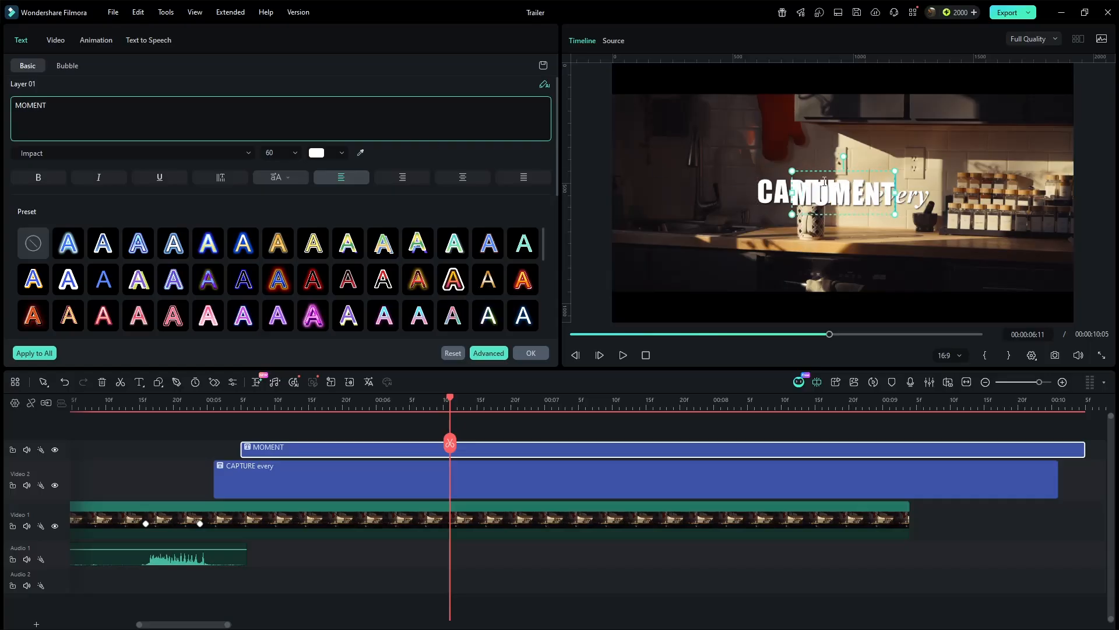
- Reposition and resize the MOMENT text in the preview and confirm the title settings
left_click_drag(824, 181, 863, 202)
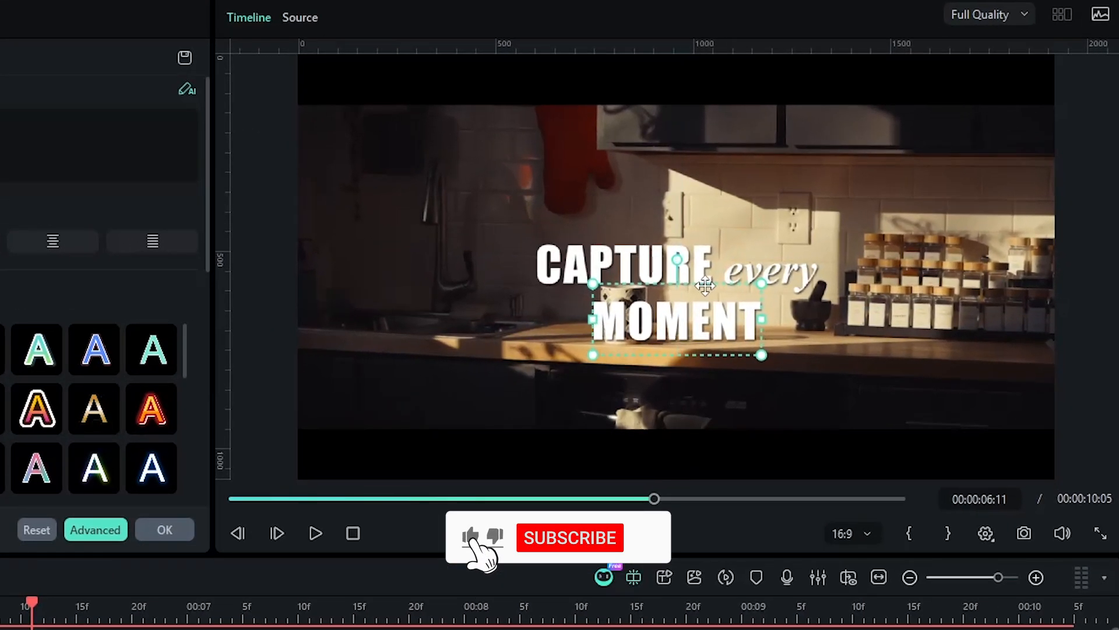
left_click_drag(762, 355, 834, 393)
left_click_drag(811, 368, 764, 352)
left_click(818, 303)
left_click_drag(737, 295, 738, 259)
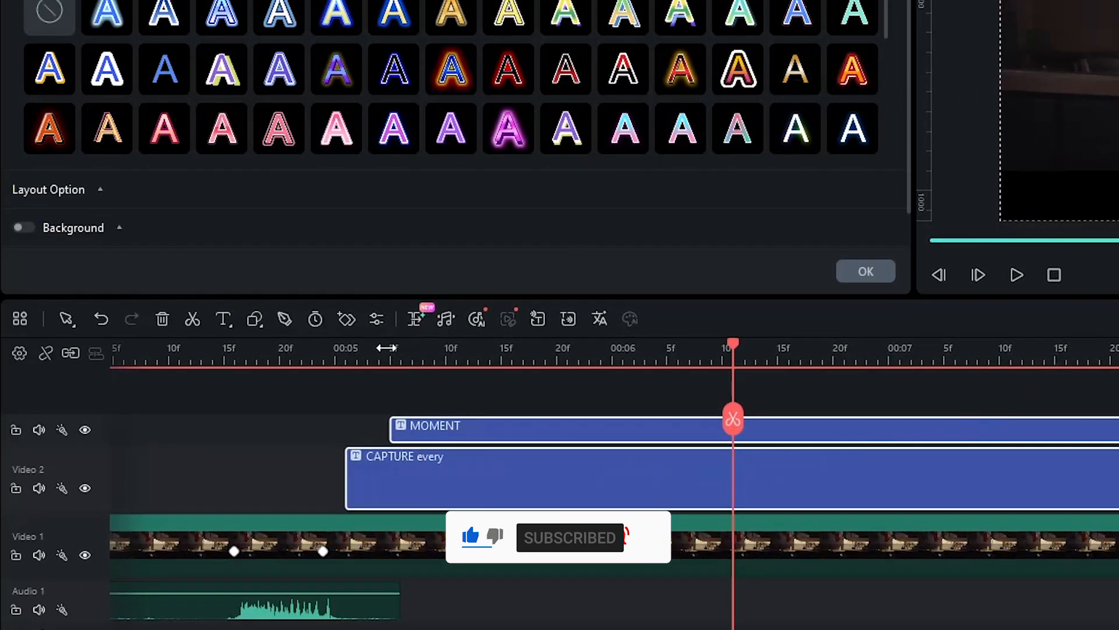
left_click(387, 348)
- Trim the MOMENT title so it starts at about 00:00:05:20
left_click(442, 400)
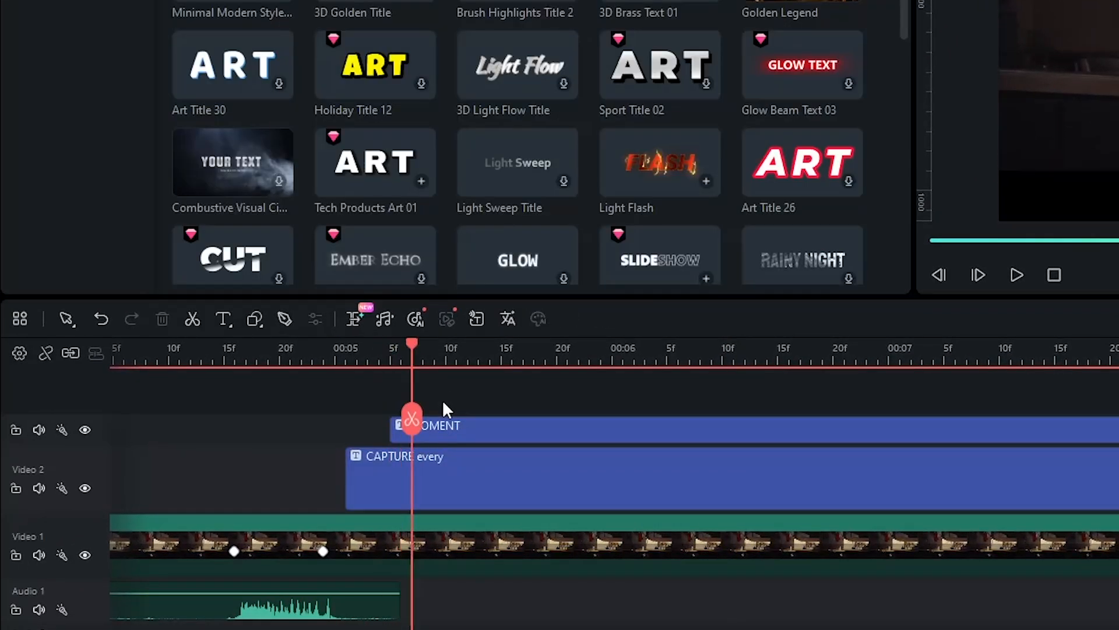
left_click(420, 428)
left_click_drag(420, 427, 569, 415)
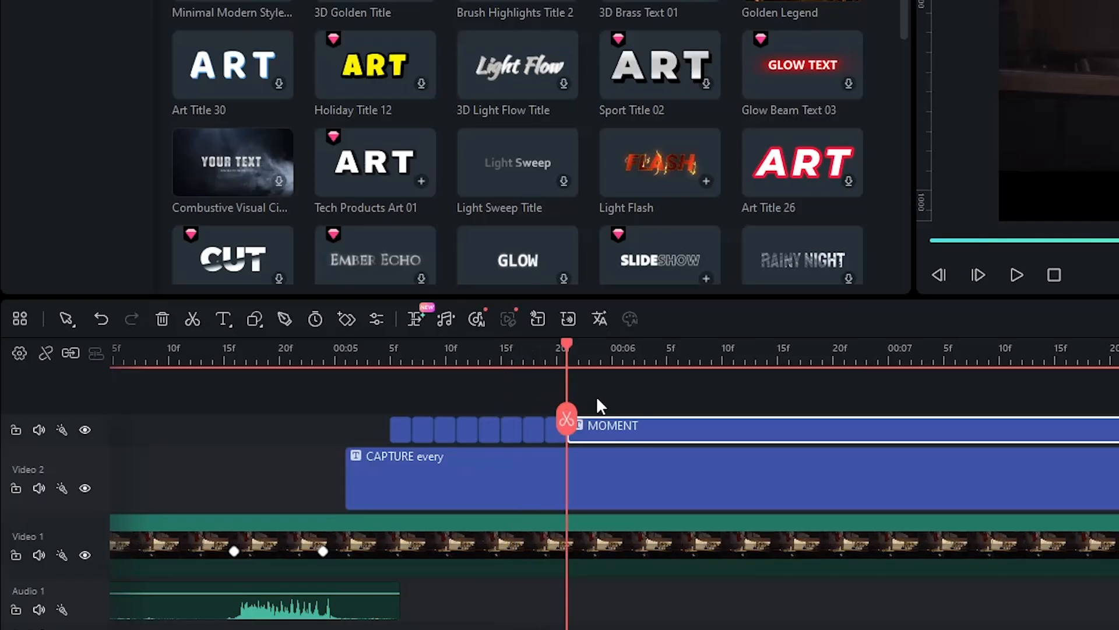
left_click(401, 359)
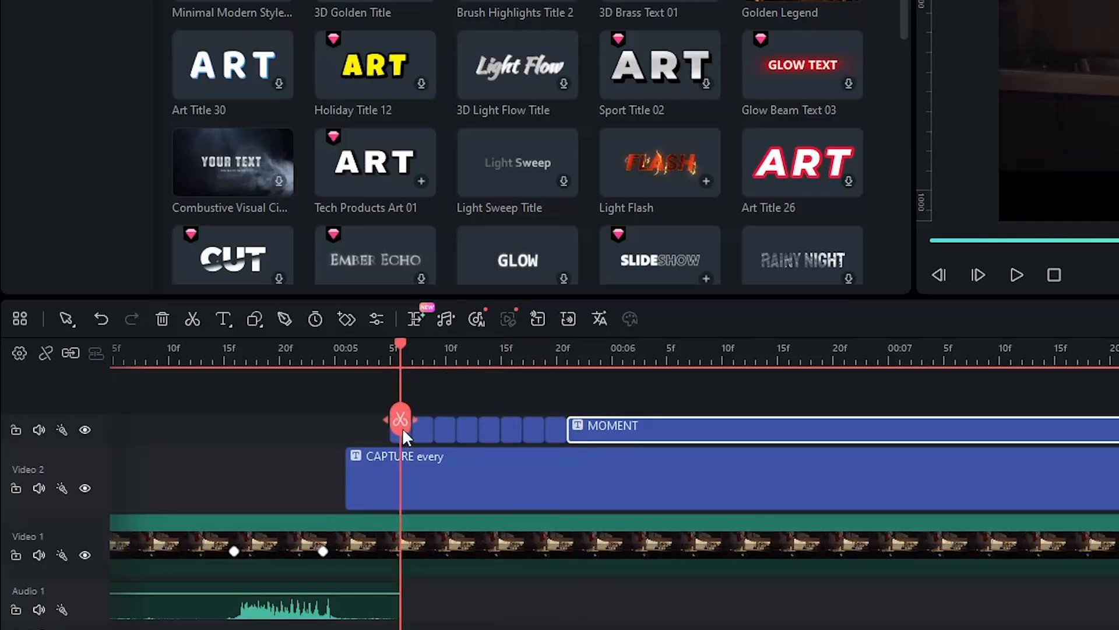
- Edit the text of the first scrambled-letter segment at the start of the MOMENT title
double_click(403, 429)
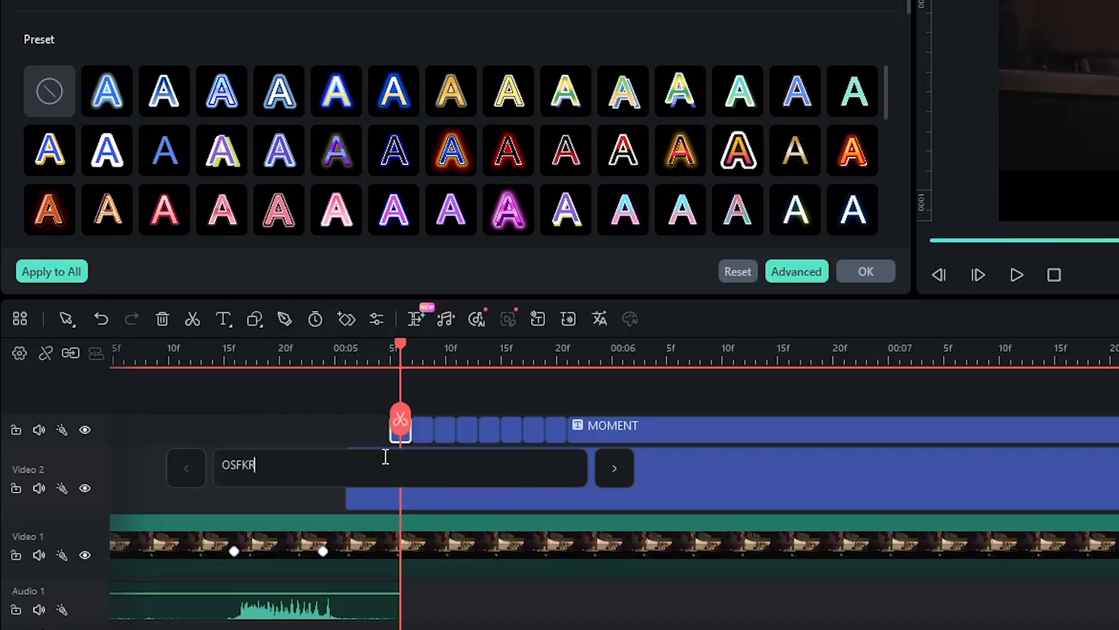
double_click(425, 433)
key("BackSpace")
key("BackSpace")
key("BackSpace")
key("BackSpace")
key("BackSpace")
key("BackSpace")
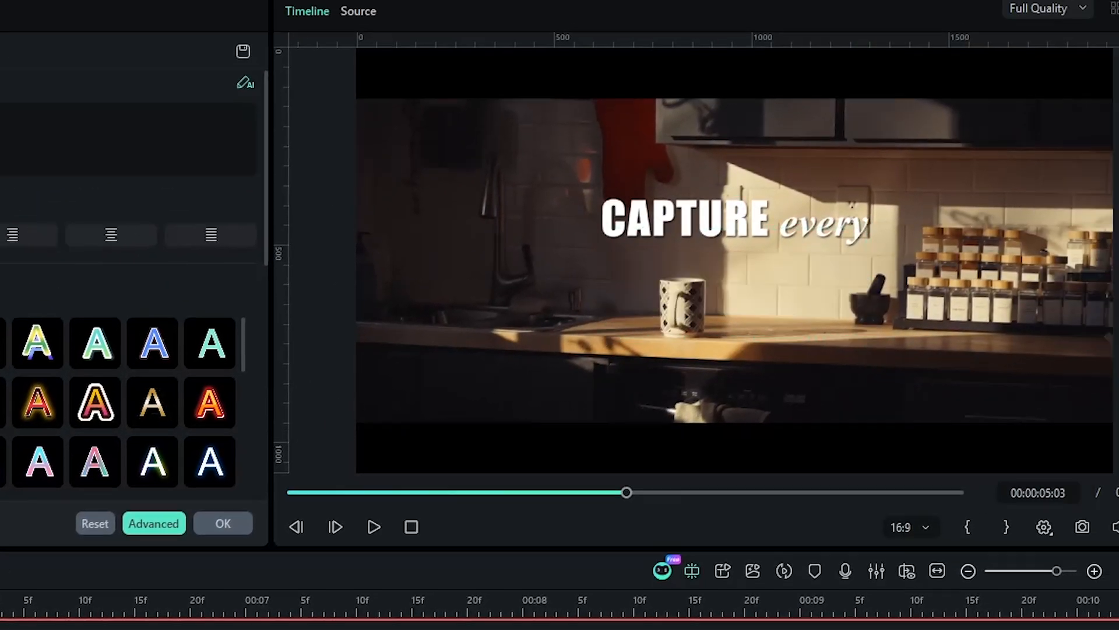
key("space")
key("space")
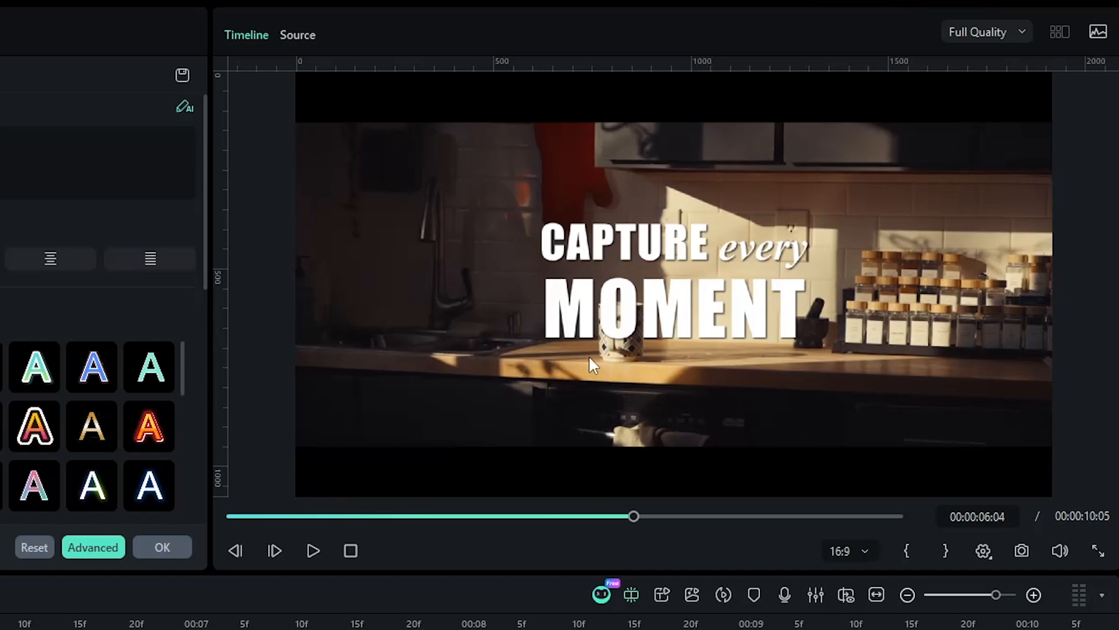
left_click(291, 624)
- Add the Shutter and Random sound effects from the project media onto the audio tracks at the title, and preview
left_click(47, 36)
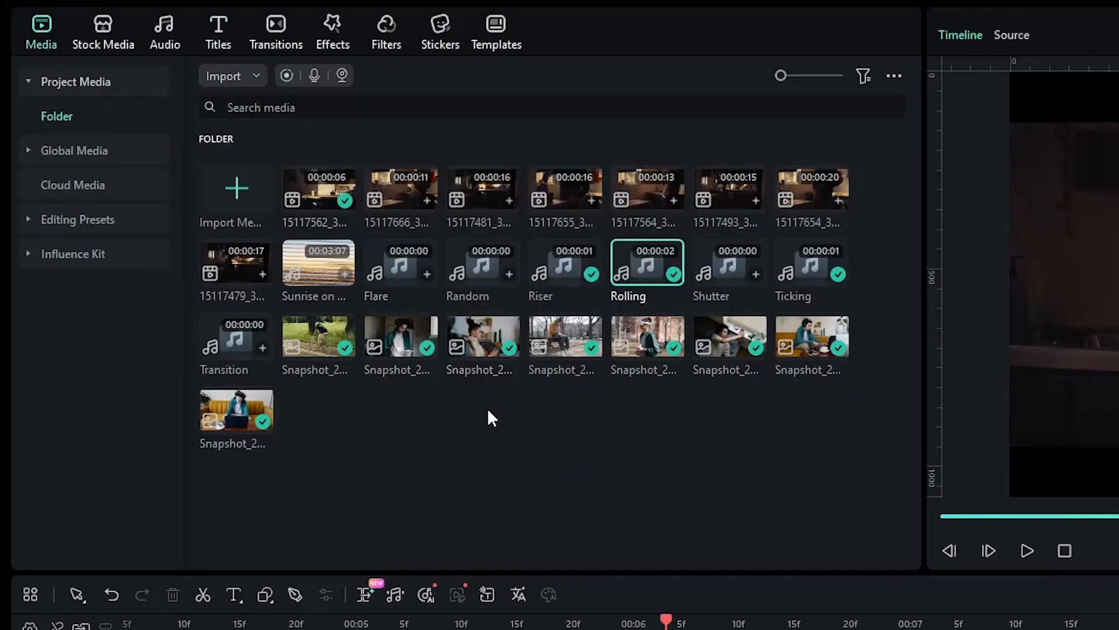
left_click_drag(734, 264, 641, 590)
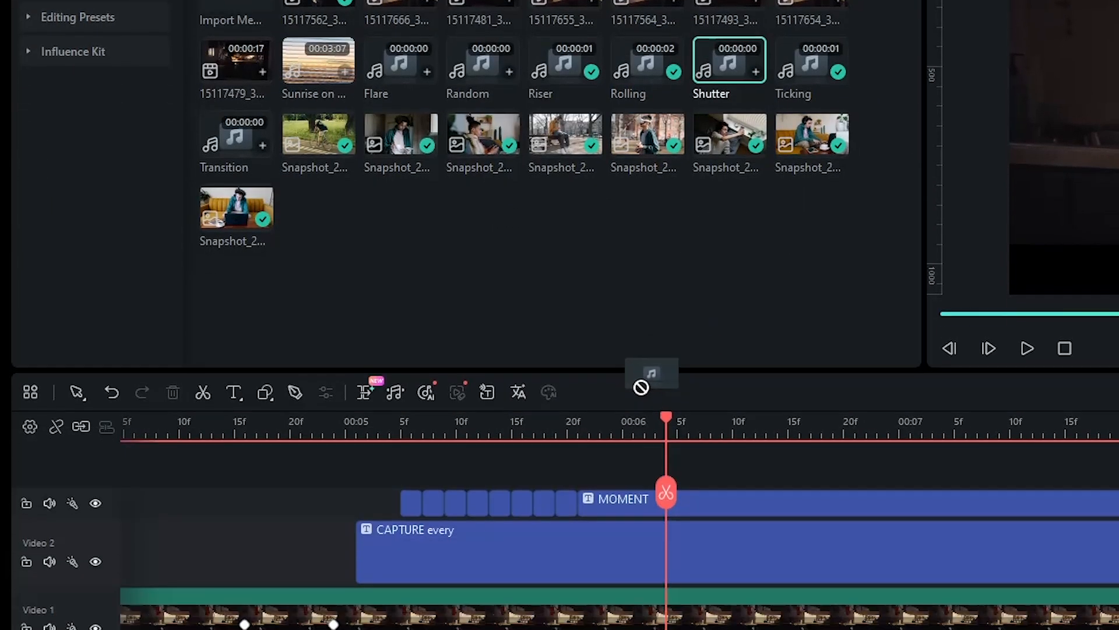
left_click_drag(641, 387, 356, 558)
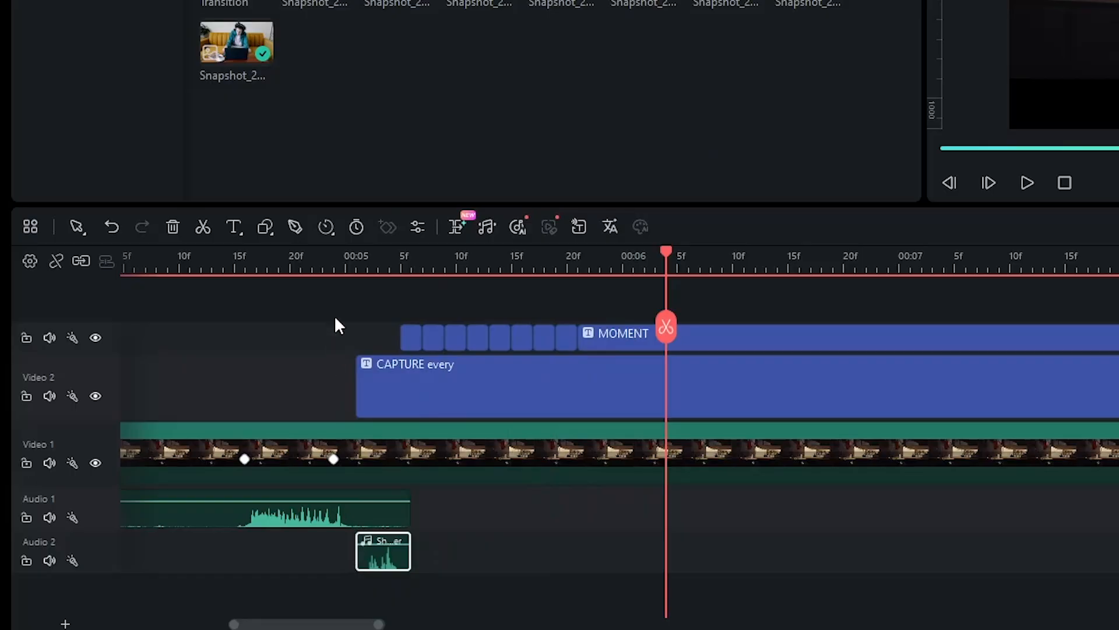
left_click(346, 265)
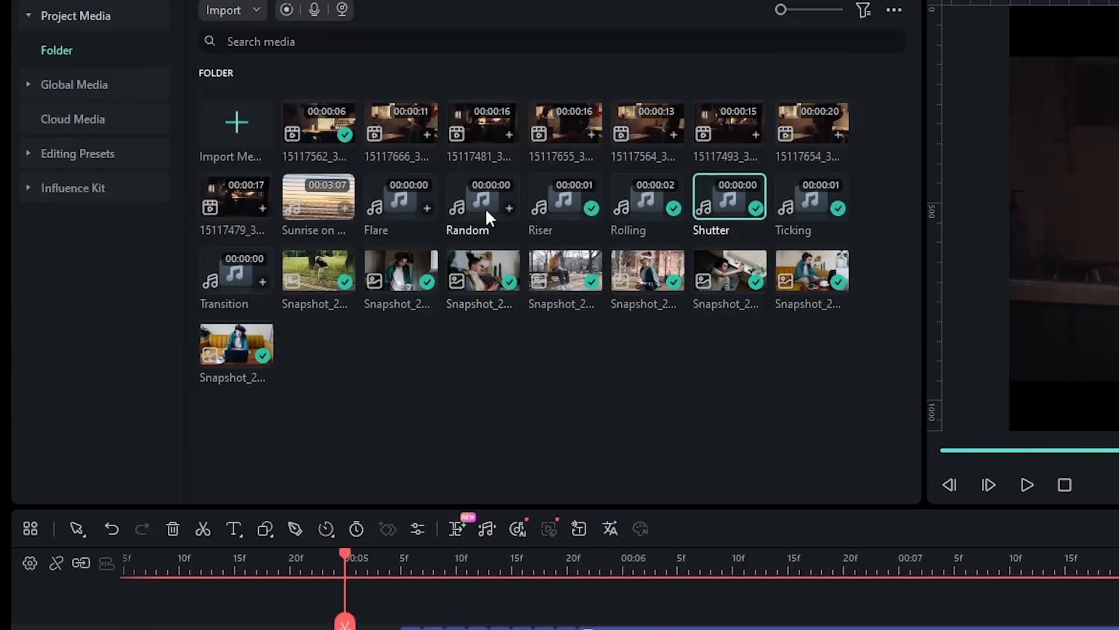
left_click_drag(485, 207, 404, 535)
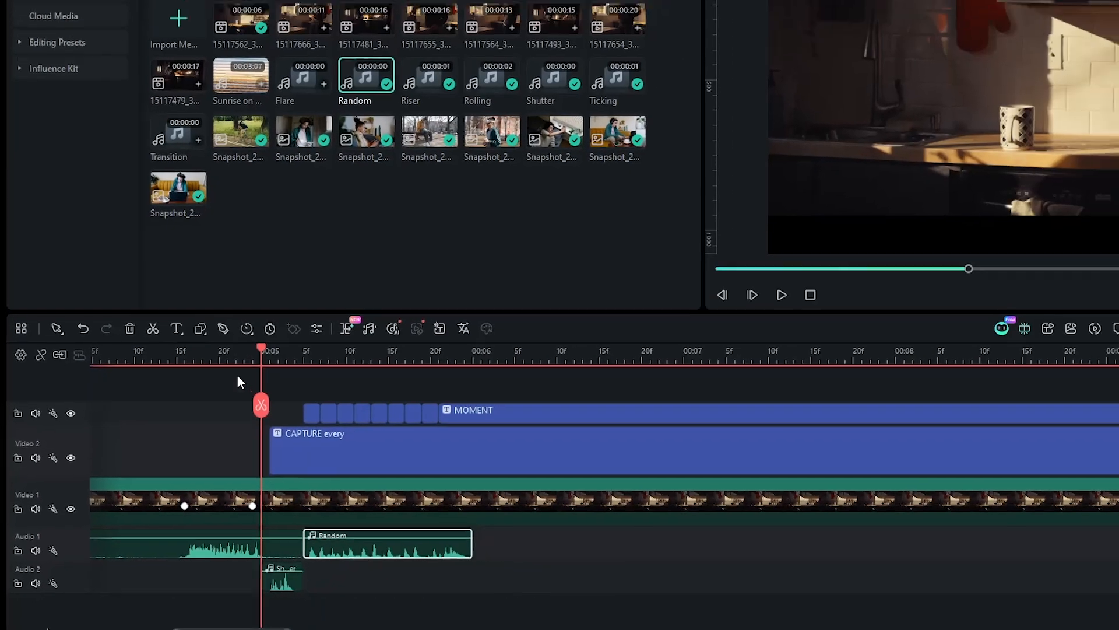
left_click(306, 285)
key("space")
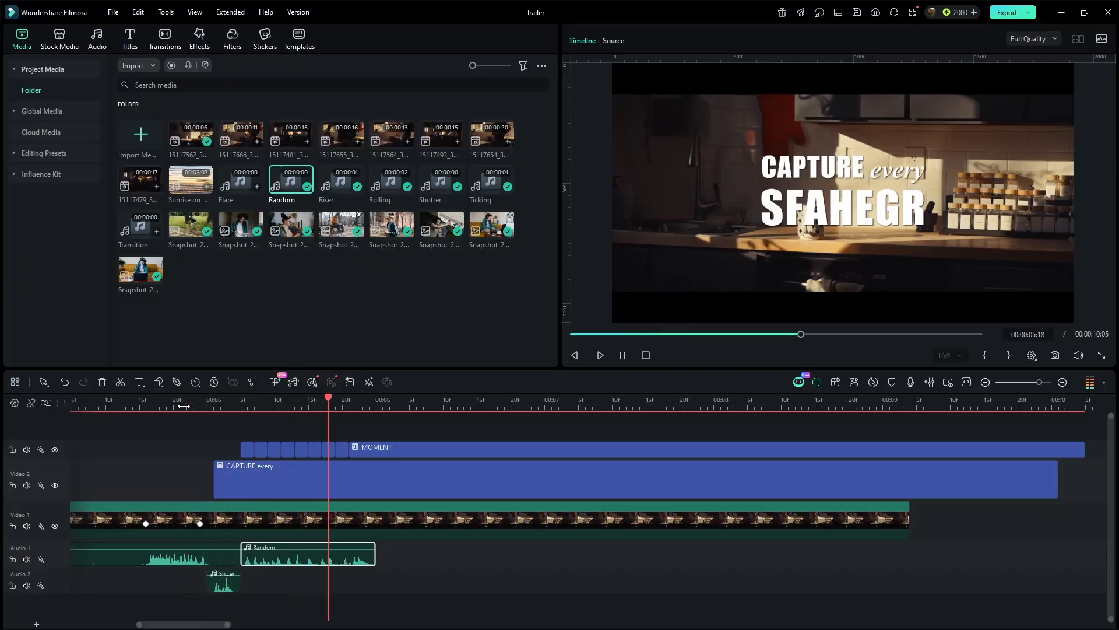
- Nudge the MOMENT title and the Random sound effect about two frames later, and preview
left_click(184, 406)
mouse_move(368, 441)
left_mouse_down()
mouse_move(401, 445)
mouse_move(382, 444)
left_mouse_up()
left_click_drag(273, 562, 286, 562)
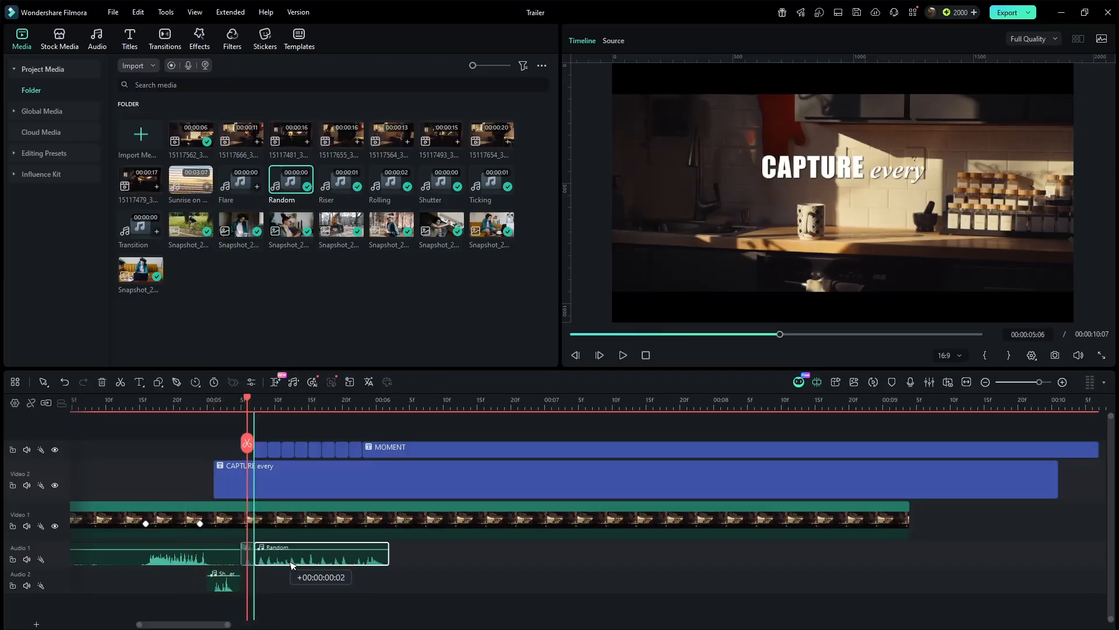
left_click(187, 403)
key("space")
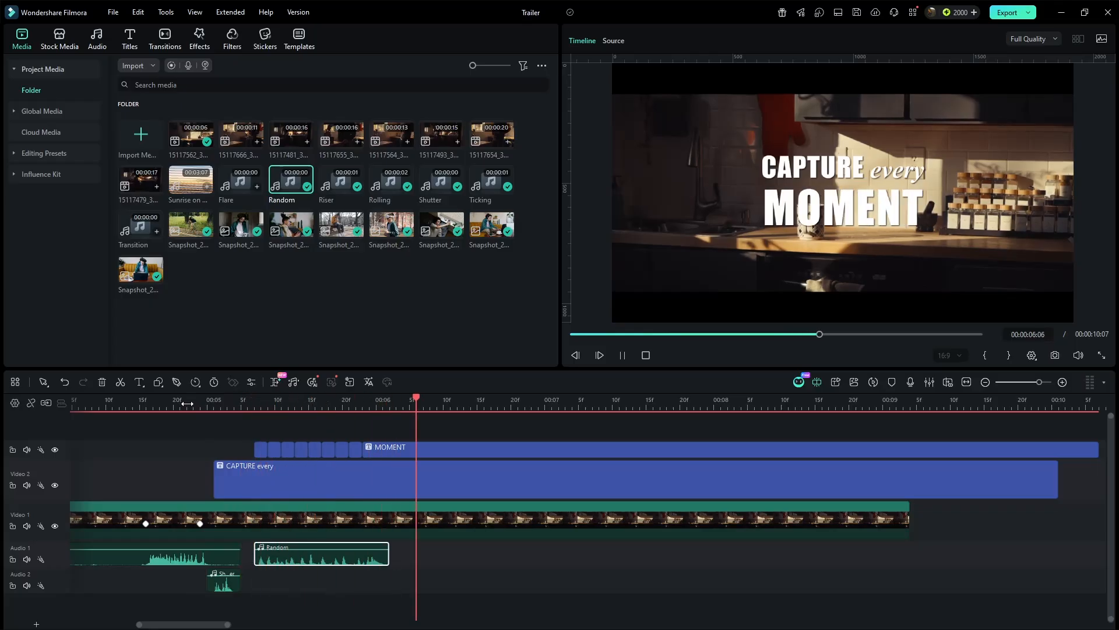
- Split the clips at about 00:00:06:22 and delete the trailing portions of the titles
left_click_drag(443, 404, 626, 507)
left_click(527, 443)
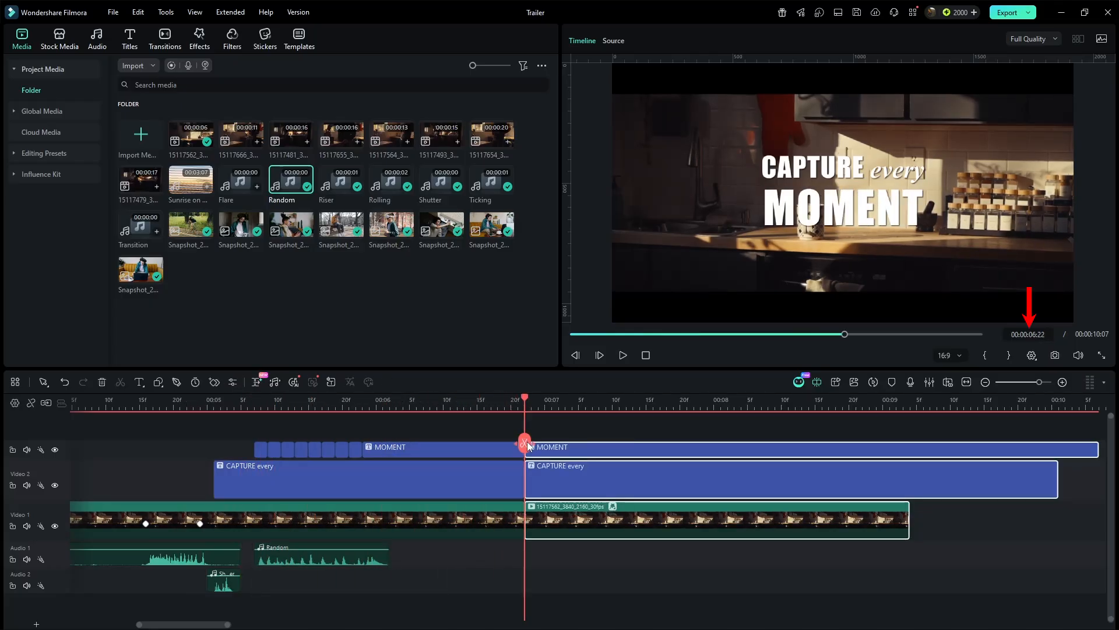
key("Delete")
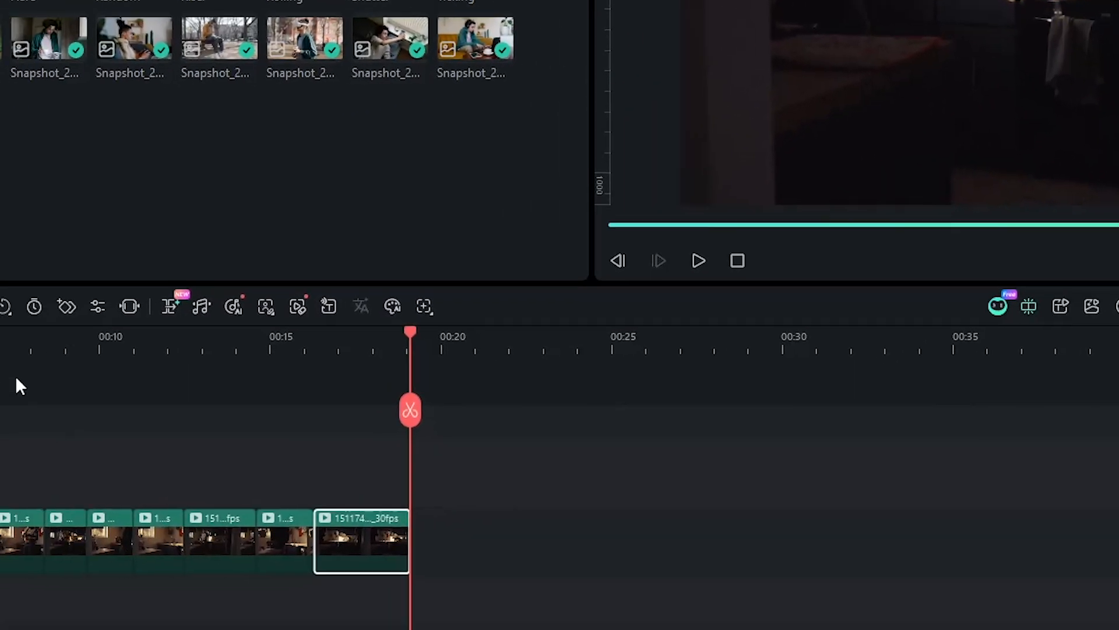
- Add the White stock background at the playhead, scale it to 50% and move it to the frame's top-left quarter
left_click(331, 275)
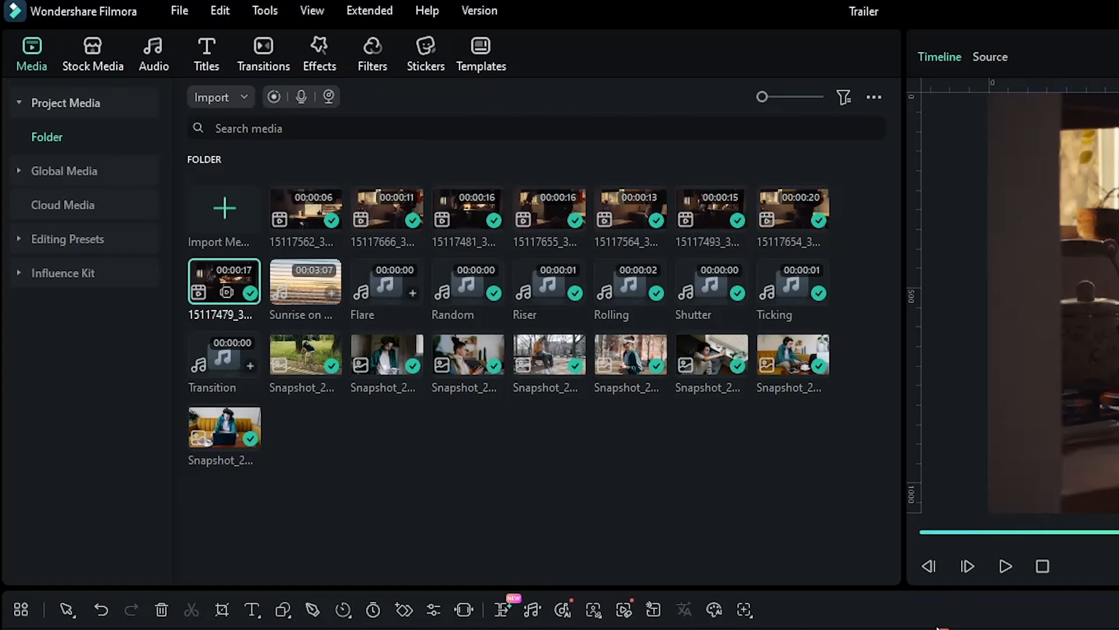
left_click(120, 63)
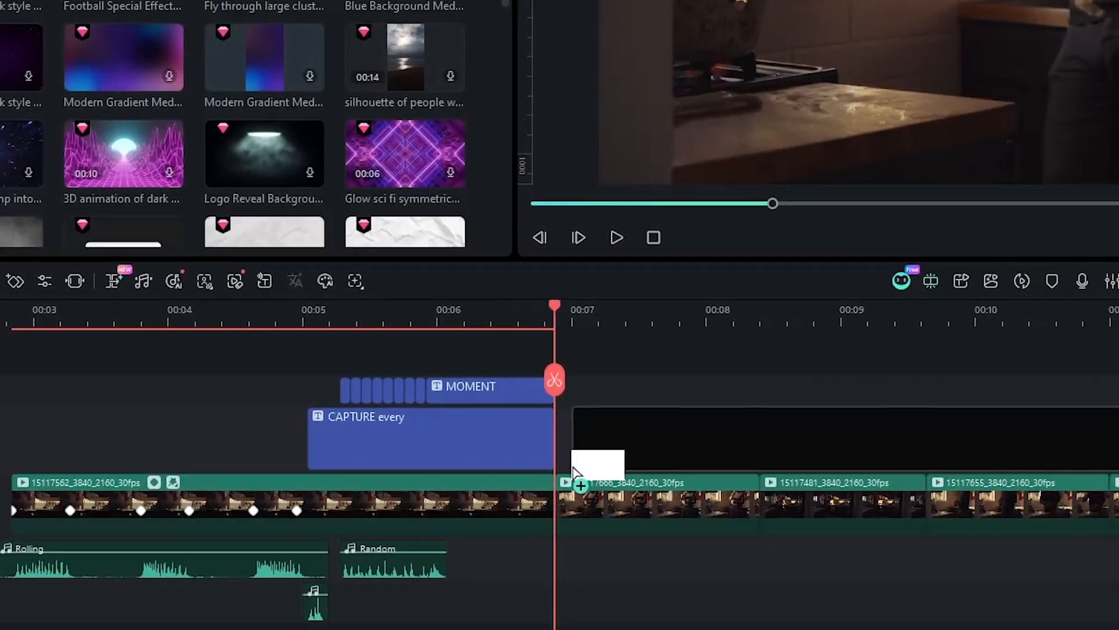
left_click_drag(574, 470, 551, 452)
left_click(524, 191)
left_click(524, 192)
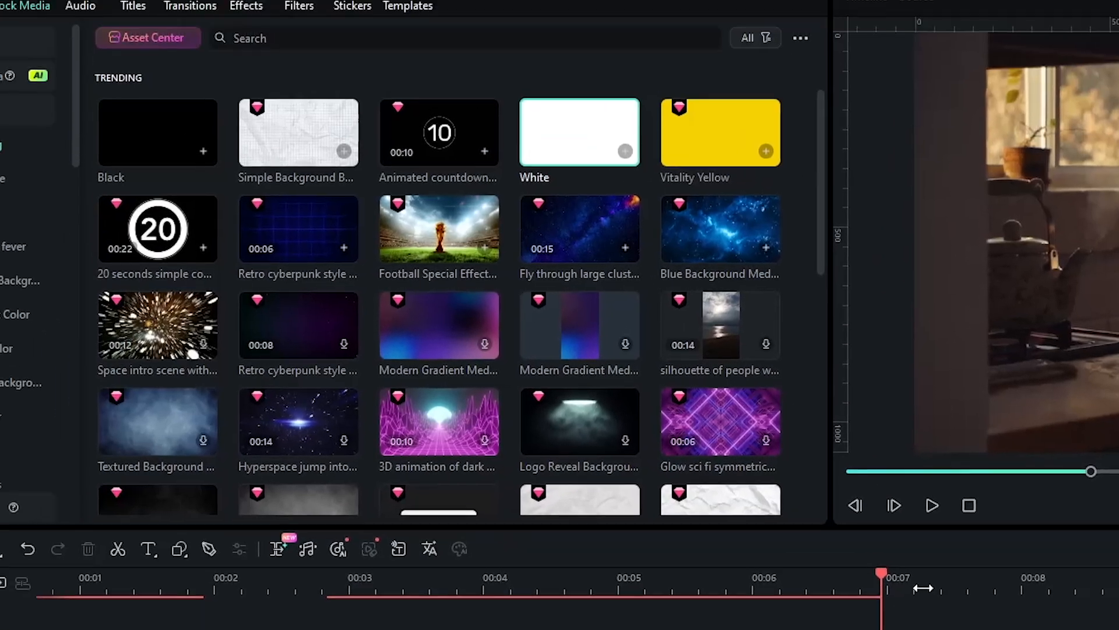
double_click(559, 383)
type("50")
key("Return")
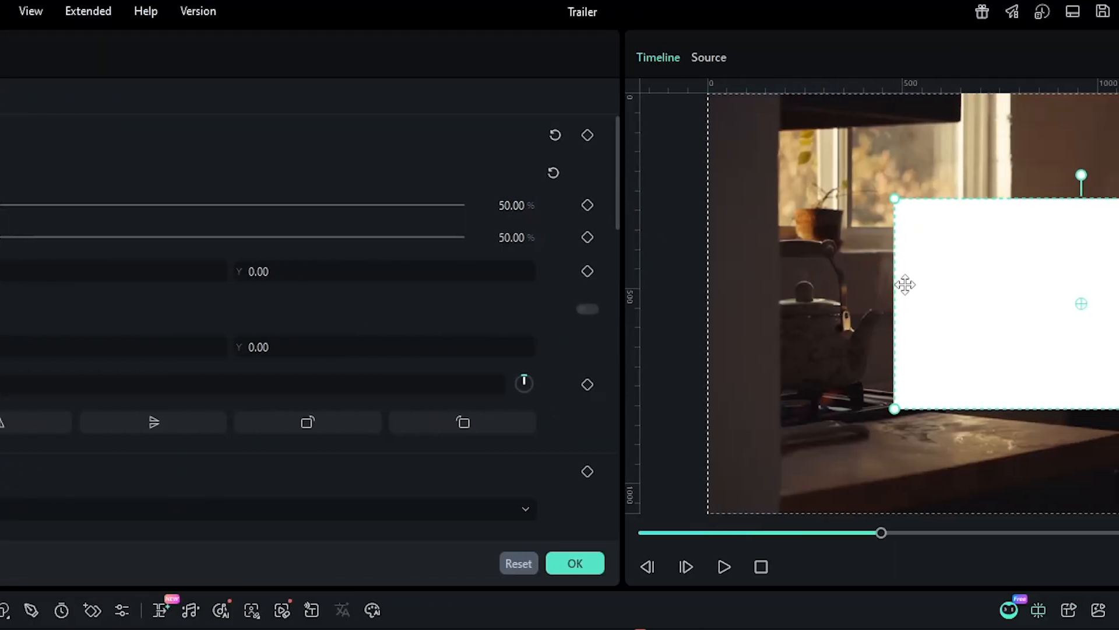
left_click_drag(904, 283, 356, 192)
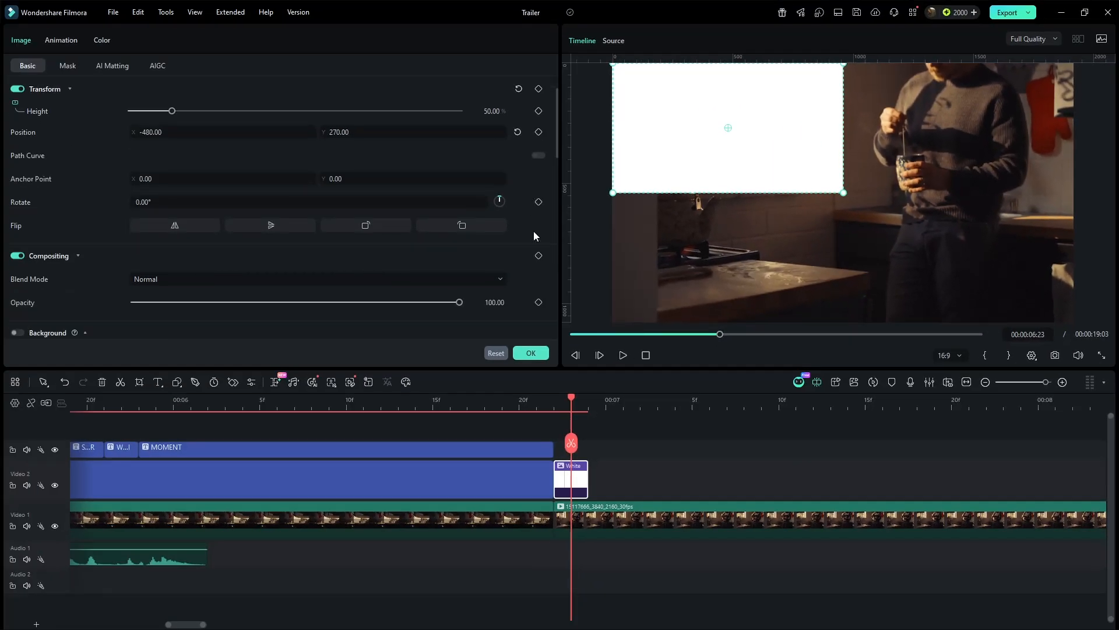
- Set the white clip's blend mode to Difference
scroll(176, 366, "down", 3)
left_click(126, 366)
scroll(417, 315, "down", 5)
left_click(329, 365)
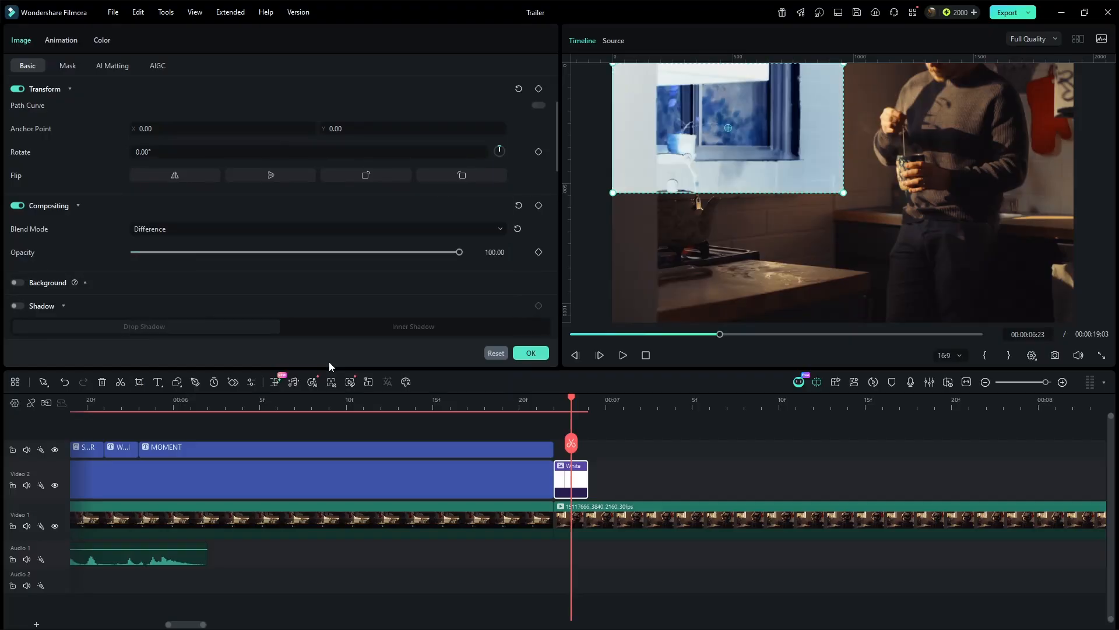
- Place three copies of the white clip along the track and move them to the top-right, bottom-right and bottom-left quarters
left_click_drag(606, 484, 674, 483)
left_click_drag(674, 483, 727, 485)
left_click(624, 405)
left_click(625, 483)
left_click_drag(802, 130, 990, 132)
left_click(676, 401)
left_click(675, 481)
left_click_drag(771, 128, 1006, 258)
left_click(727, 402)
left_click(726, 481)
left_click_drag(802, 132, 802, 261)
left_click(816, 452)
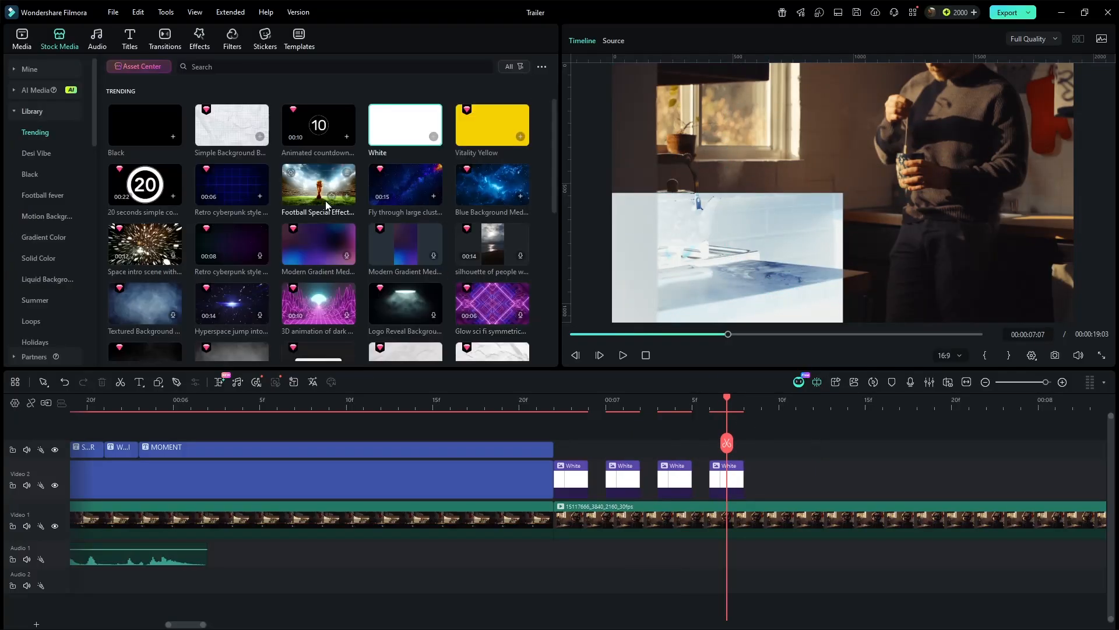
- Add an adjustment layer above the titles and cut it to six frames ending at the white clips' start
left_click(27, 47)
left_click(48, 132)
left_click_drag(335, 305, 486, 415)
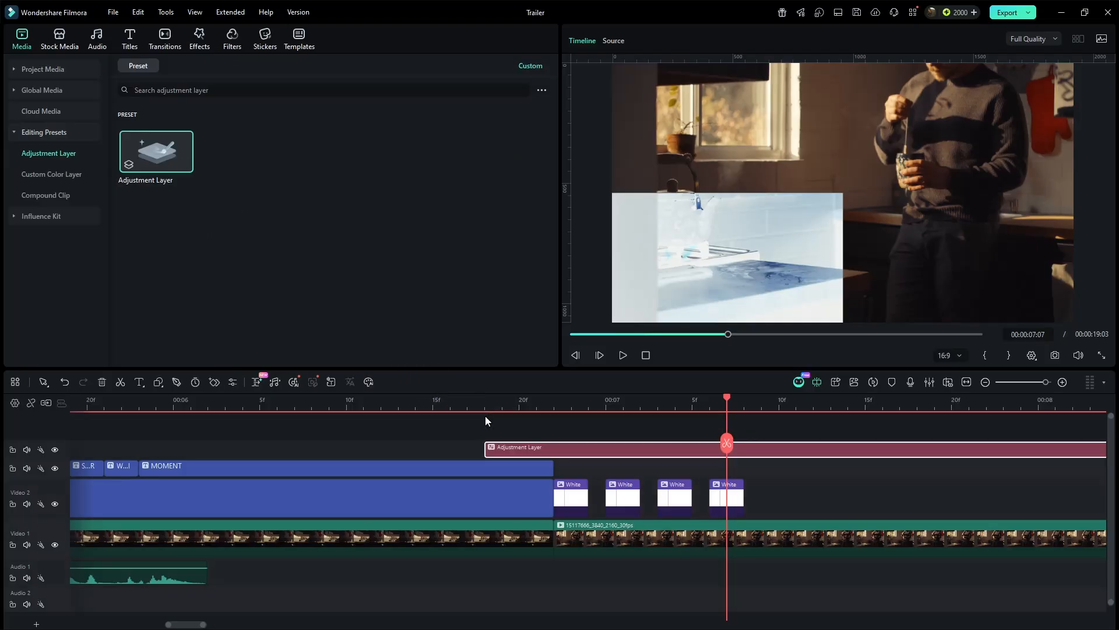
left_click(588, 405)
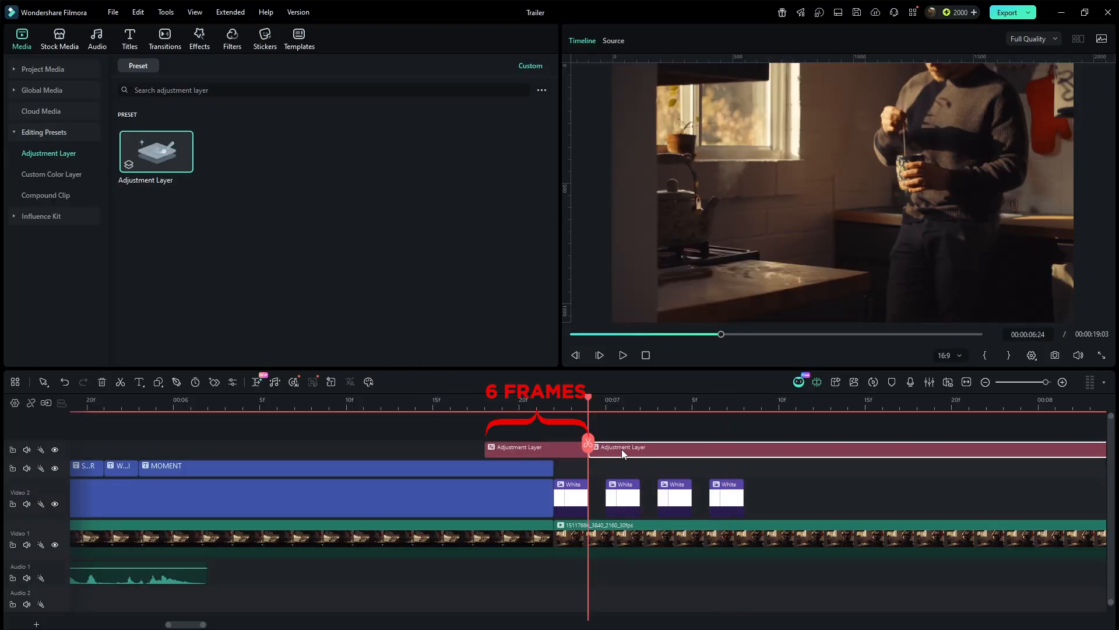
key("Delete")
- Apply the Film Burn Light 03 transition to the adjustment layer and preview it
left_click(164, 41)
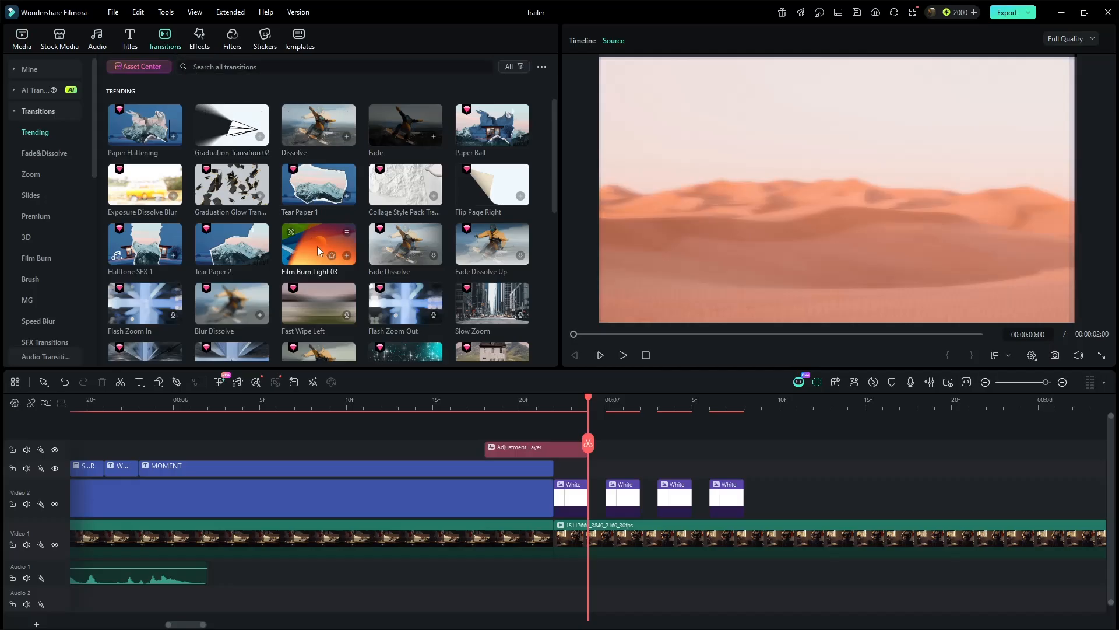
left_click_drag(319, 246, 415, 341)
left_click_drag(497, 446, 498, 449)
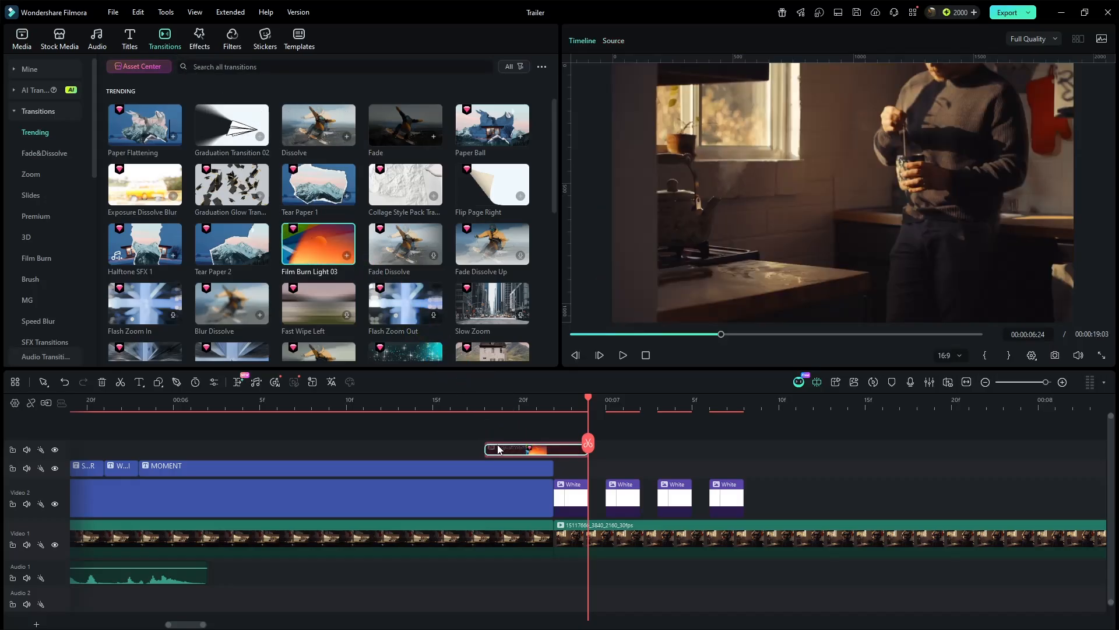
left_click(485, 408)
key("space")
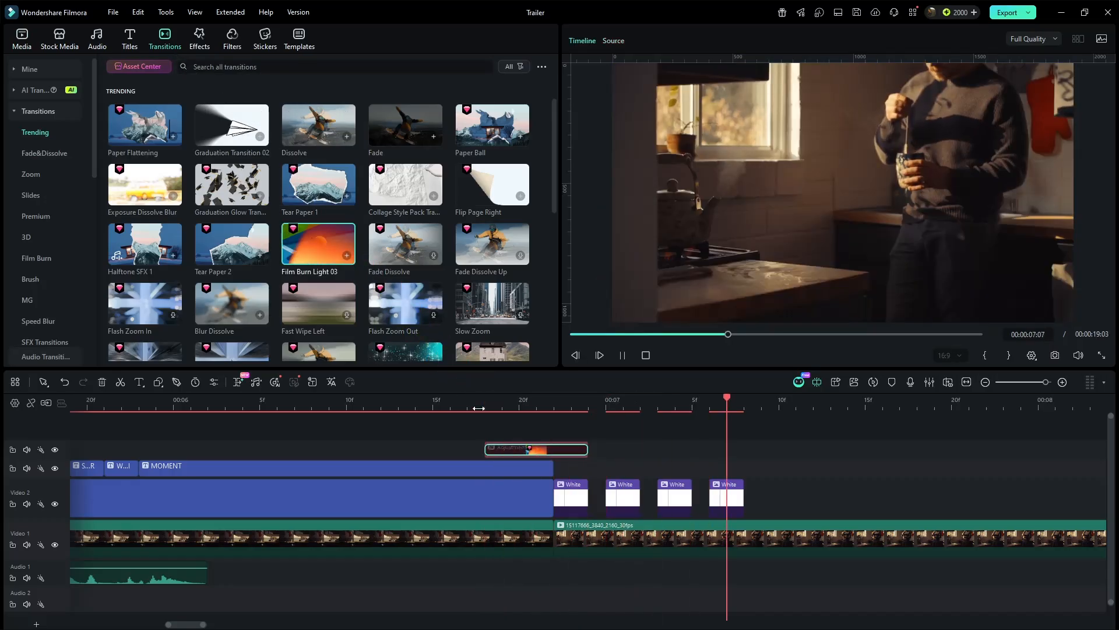
- Add the Transition and Flare sound effects from the project media under the adjustment layer, and preview
left_click(19, 49)
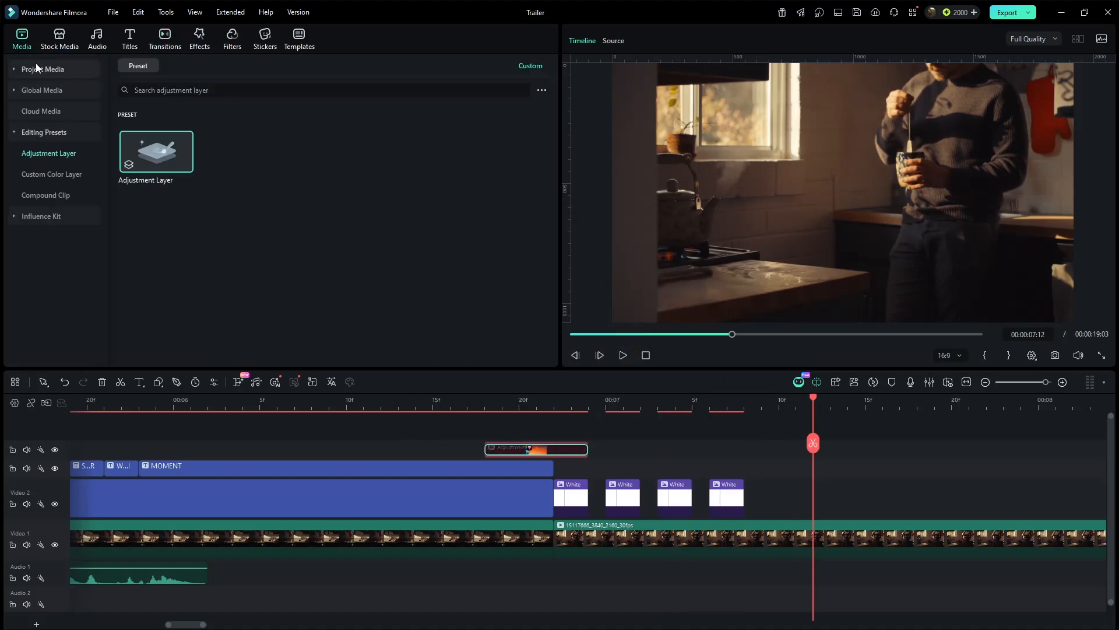
left_click(36, 68)
left_click_drag(142, 218, 554, 551)
left_click_drag(240, 169, 467, 607)
left_click(407, 408)
key("space")
key("space")
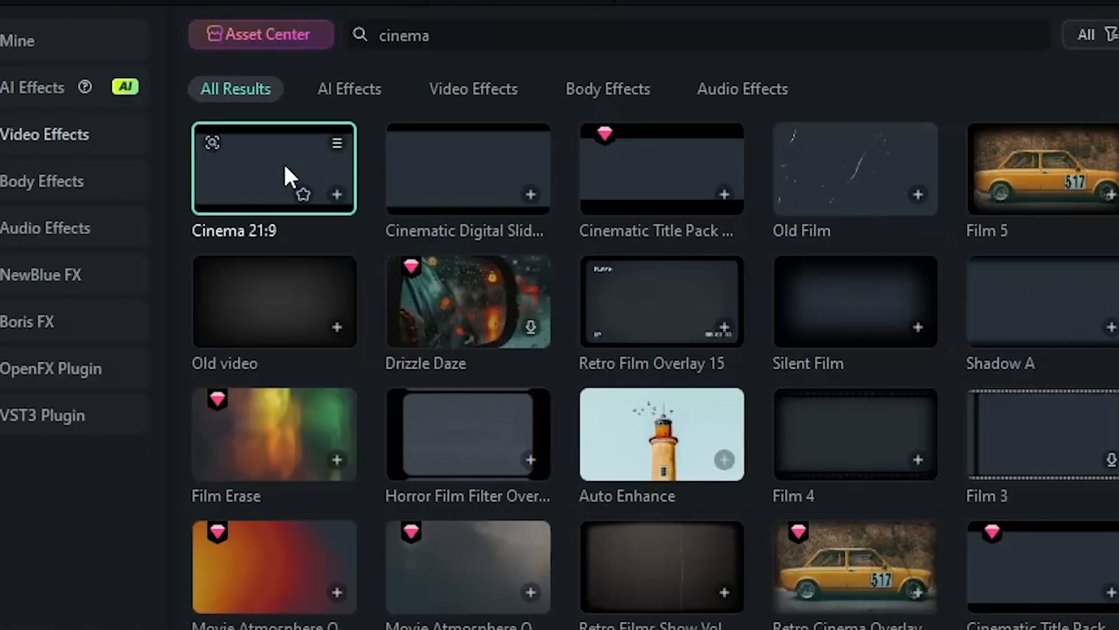
- Apply the Cinema 21:9 effect from the cinema effect search results onto the main video track
left_click_drag(285, 166, 676, 293)
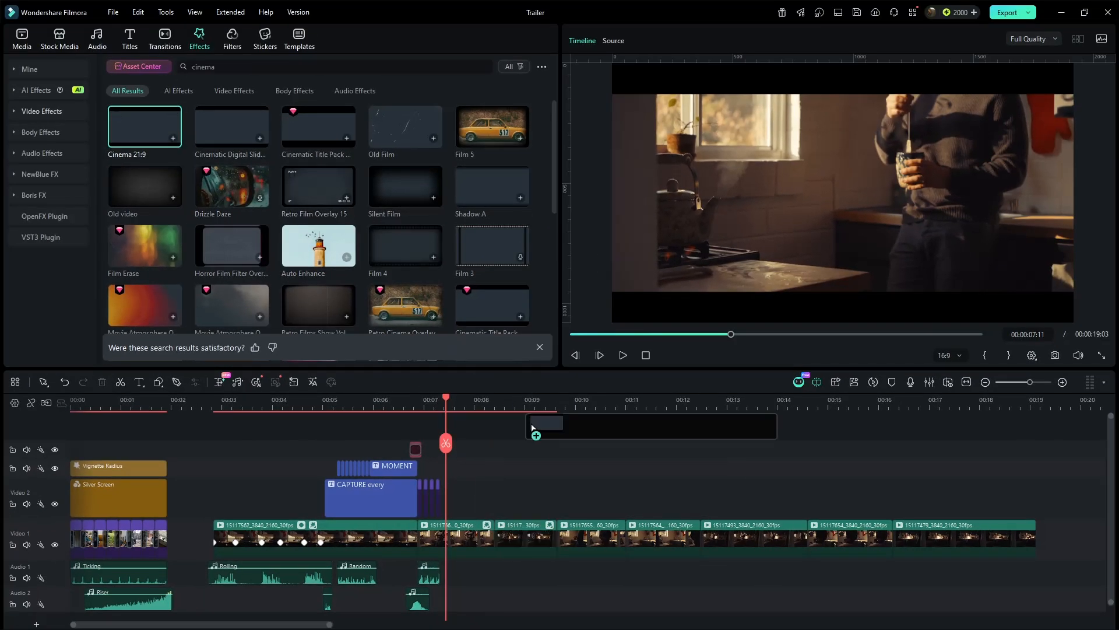
left_click_drag(531, 427, 574, 534)
left_click_drag(158, 134, 941, 537)
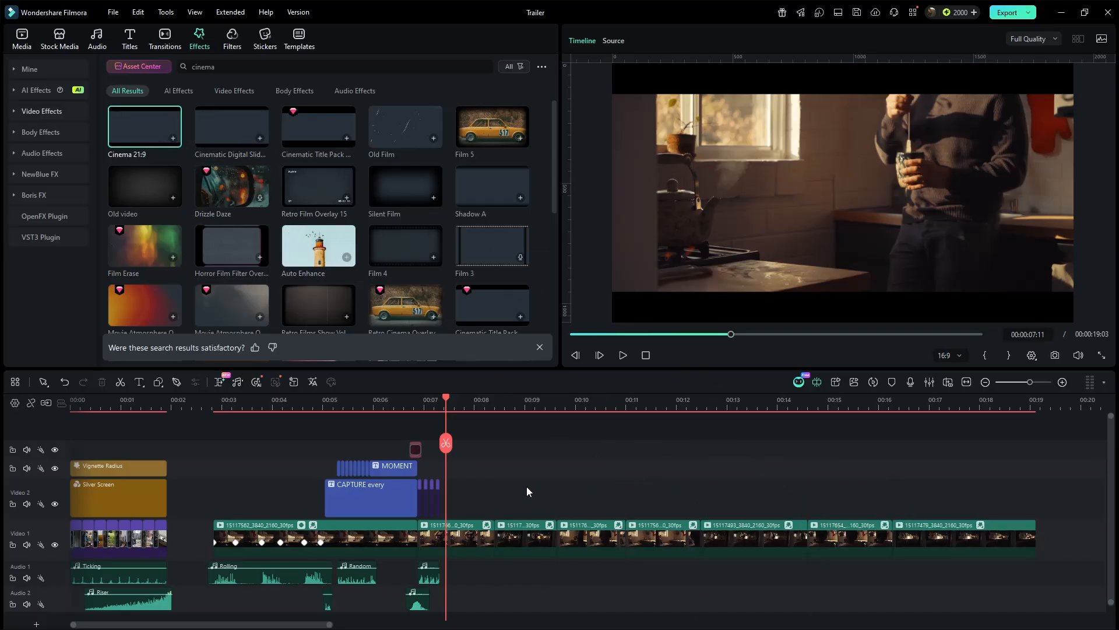
- Copy the four white clips and their sound effect to about 00:00:13
left_click_drag(525, 485, 432, 499)
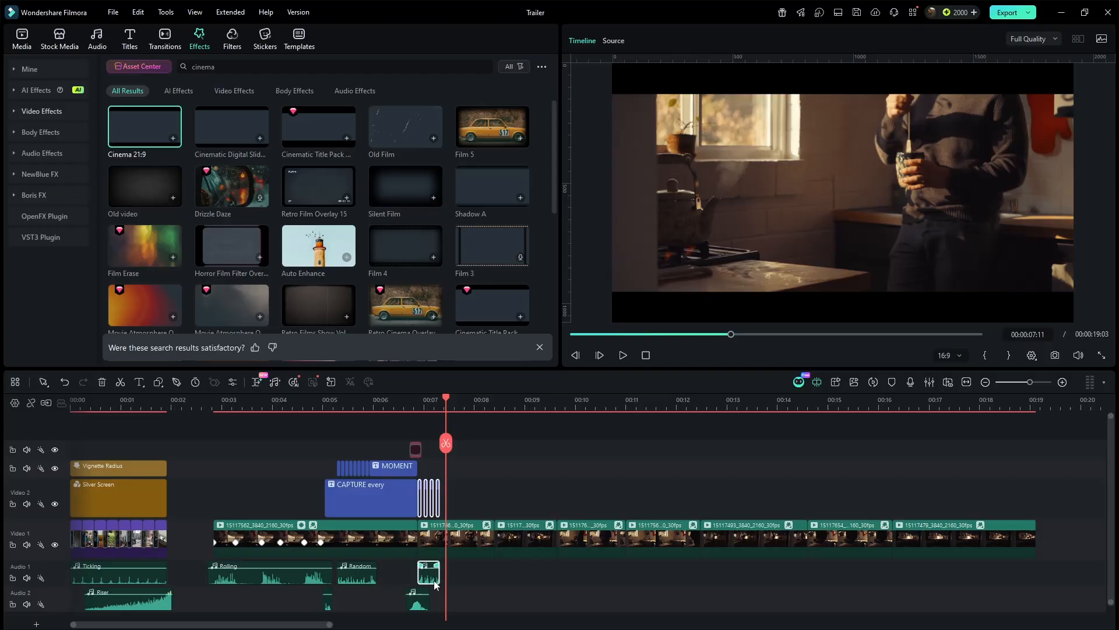
left_click_drag(434, 585, 738, 566)
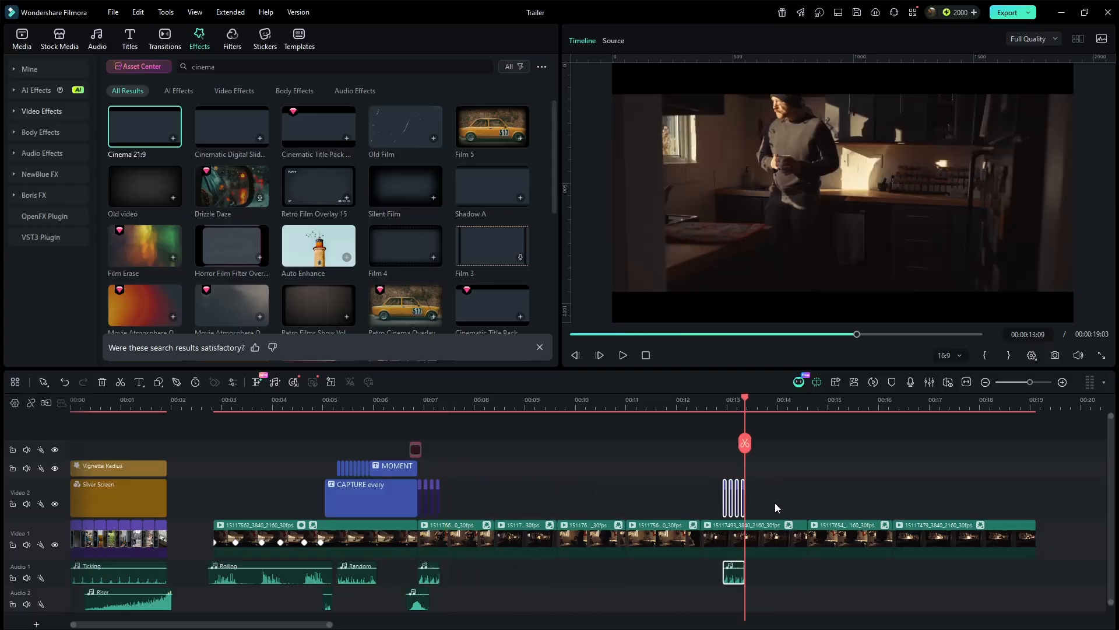
- Delete all but the first of the copied white clips
left_click(1062, 383)
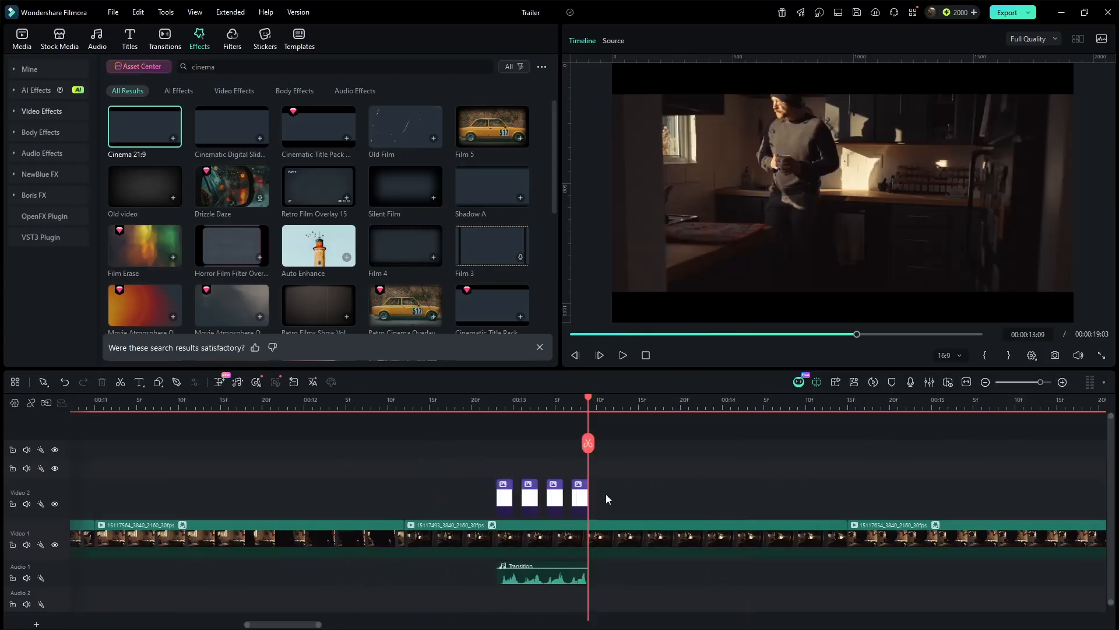
left_click_drag(555, 504, 529, 503)
key("Delete")
left_click(504, 403)
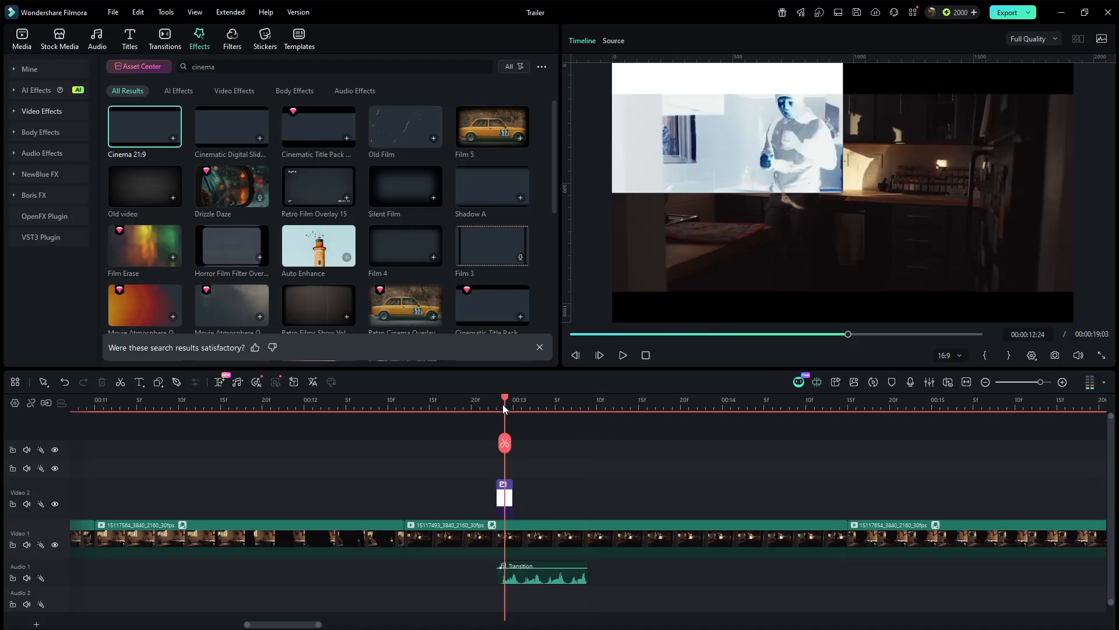
- Rotate the copied white clip 90° and place it along the left edge of the frame
double_click(505, 504)
left_click_drag(762, 162, 763, 226)
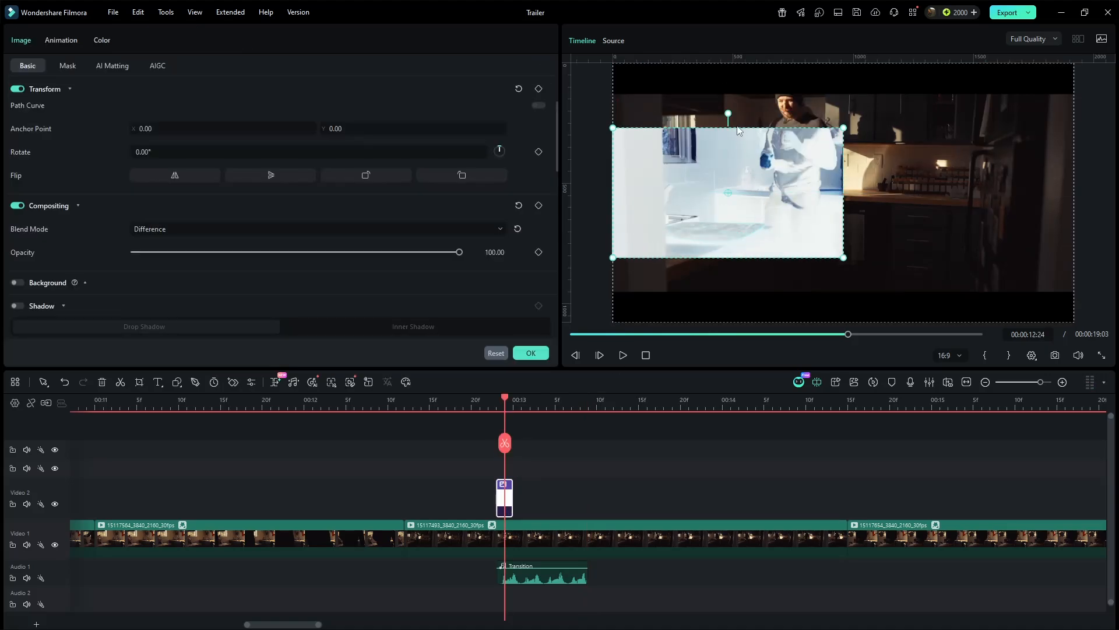
left_click_drag(733, 115, 719, 174)
mouse_move(742, 295)
left_mouse_down()
mouse_move(750, 312)
mouse_move(733, 285)
left_mouse_up()
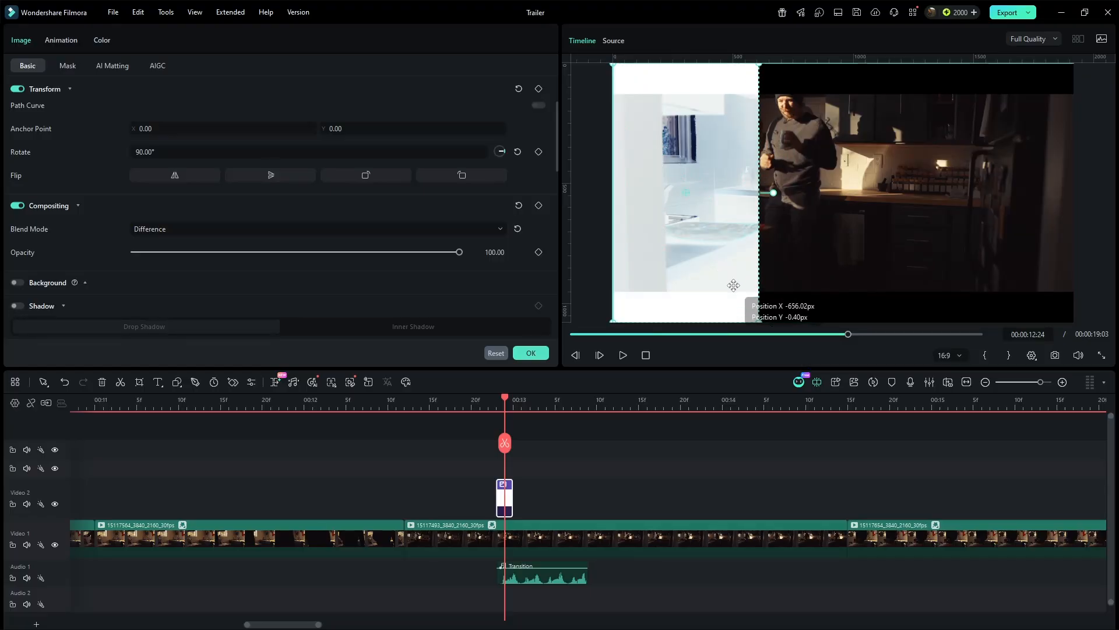
- Add two more copies of the rotated clip, placing one in the frame's centre and one at its right edge
left_click_drag(536, 503, 537, 504)
key("Left")
left_click_drag(663, 238, 821, 238)
left_click_drag(525, 507, 551, 507)
key("Left")
left_click_drag(801, 257, 946, 241)
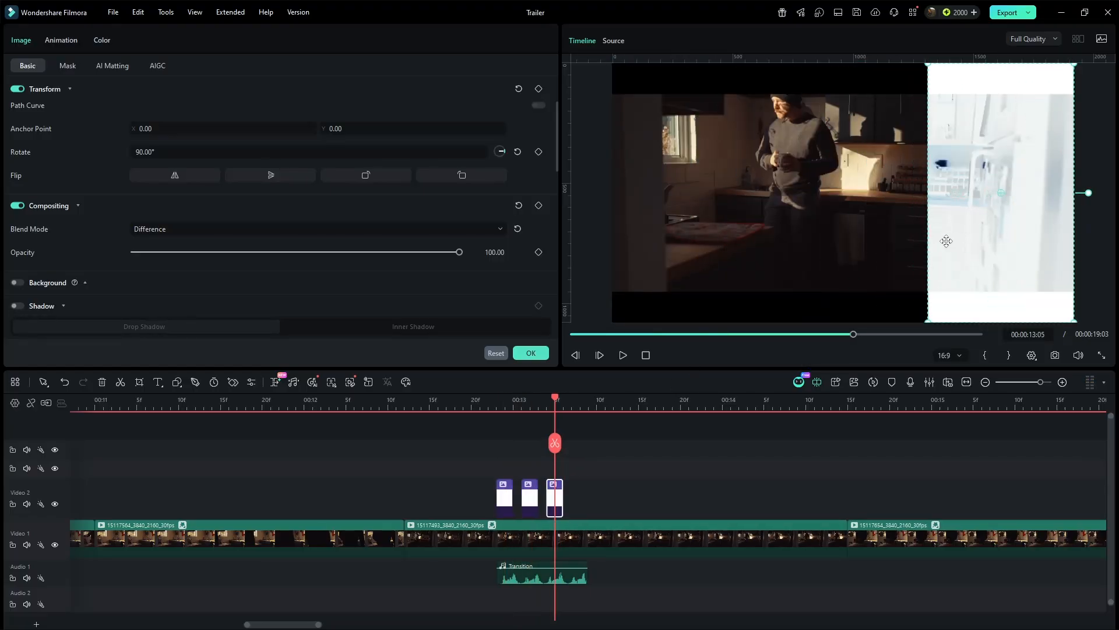
- Trim the end of the Transition sound effect to match the white clips, and preview
left_click_drag(586, 578, 563, 577)
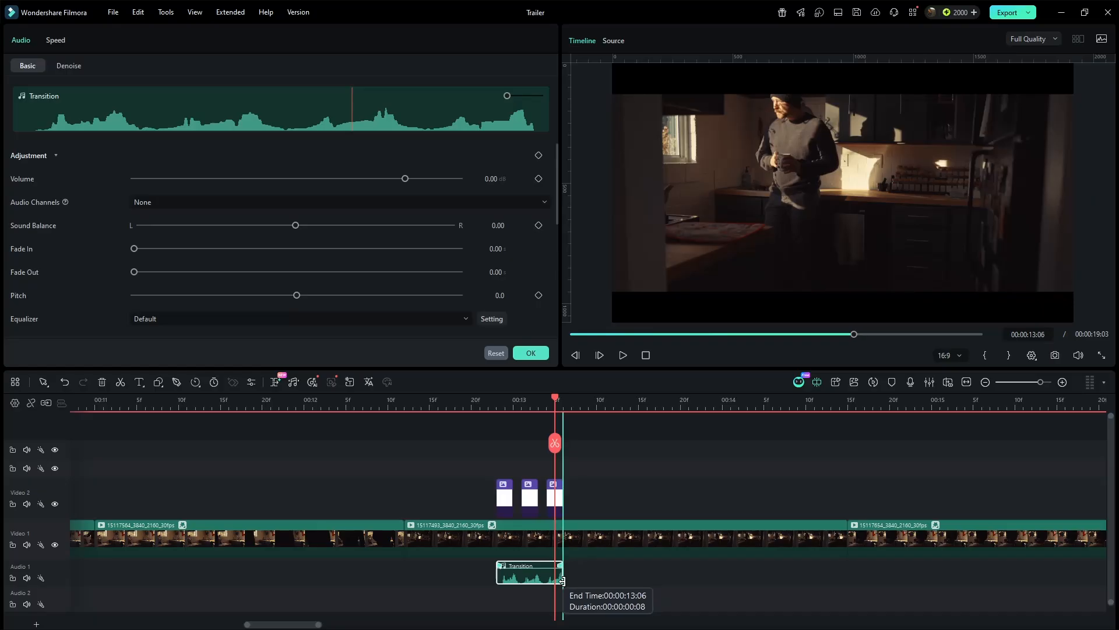
left_click(435, 401)
key("space")
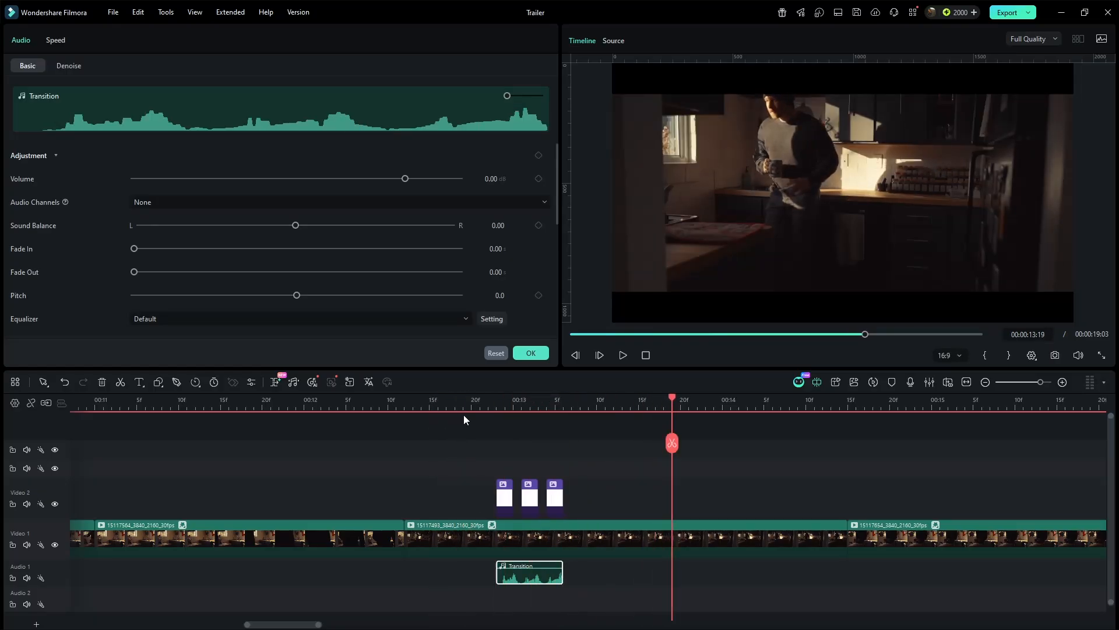
- Duplicate the "CAPTURE every" title onto the end of the timeline, starting at about 00:18
scroll(939, 427, "down", 3)
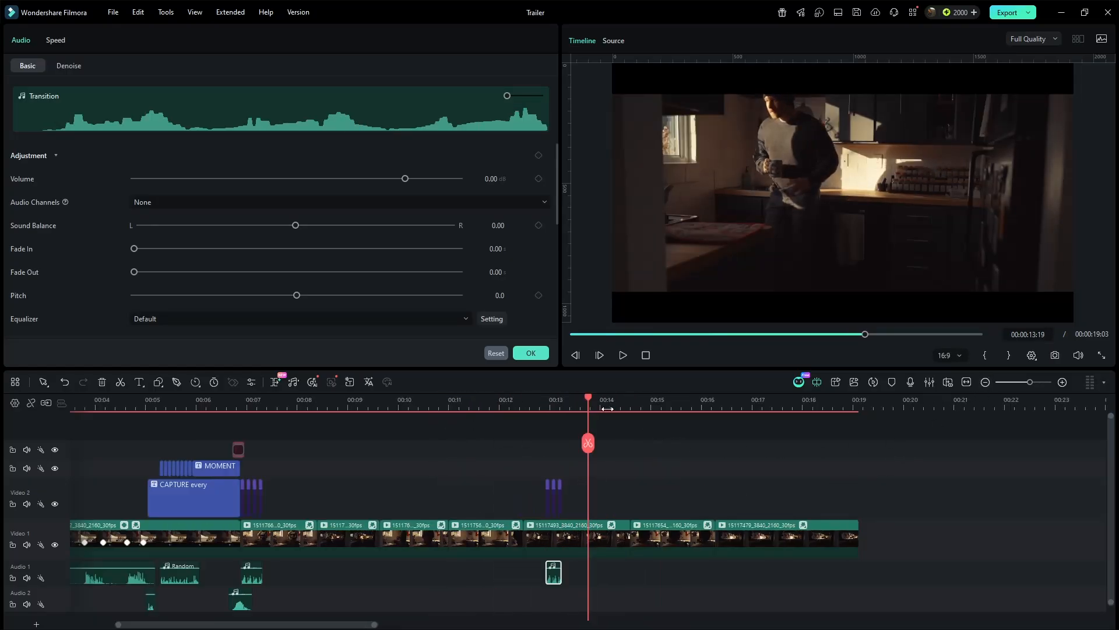
left_click_drag(600, 401, 804, 402)
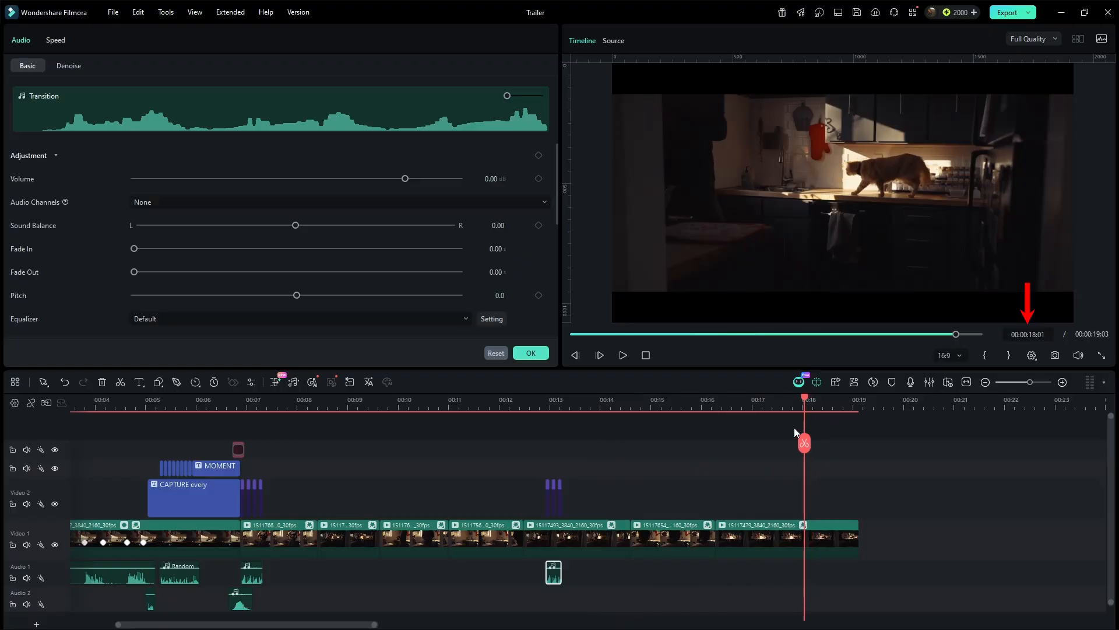
left_click_drag(234, 508, 855, 511)
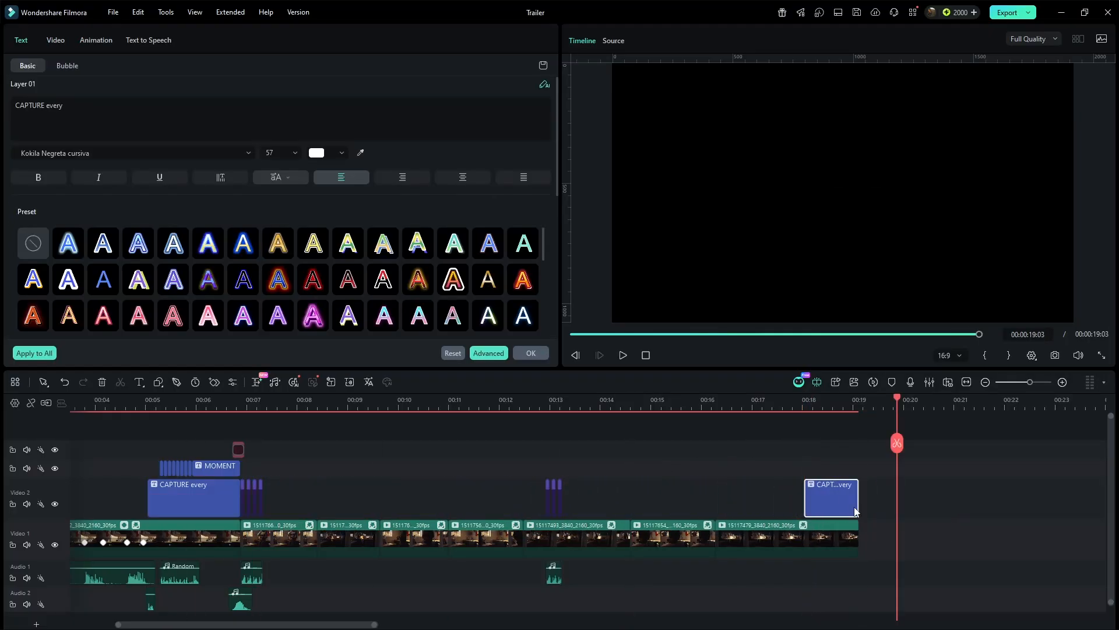
- Change the end title's text to "Watch now!"
double_click(838, 496)
left_click(44, 106)
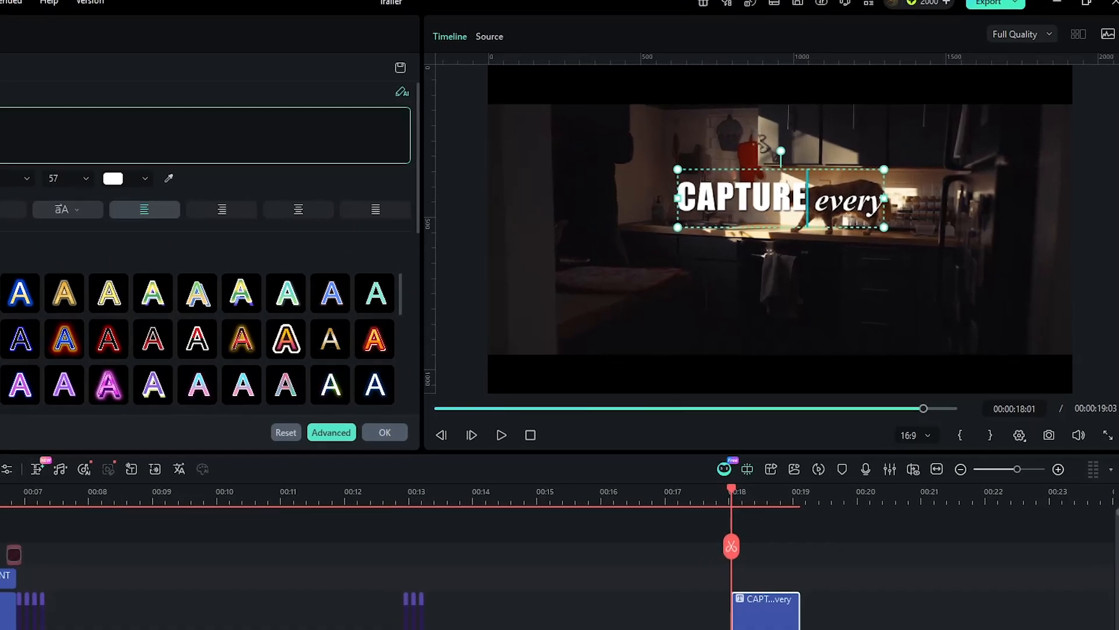
key("BackSpace")
key("BackSpace")
key("BackSpace")
key("BackSpace")
key("BackSpace")
key("BackSpace")
key("BackSpace")
type("Watch")
key("End")
key("BackSpace")
key("BackSpace")
key("BackSpace")
key("BackSpace")
type("now!")
key("Left")
key("Left")
key("Left")
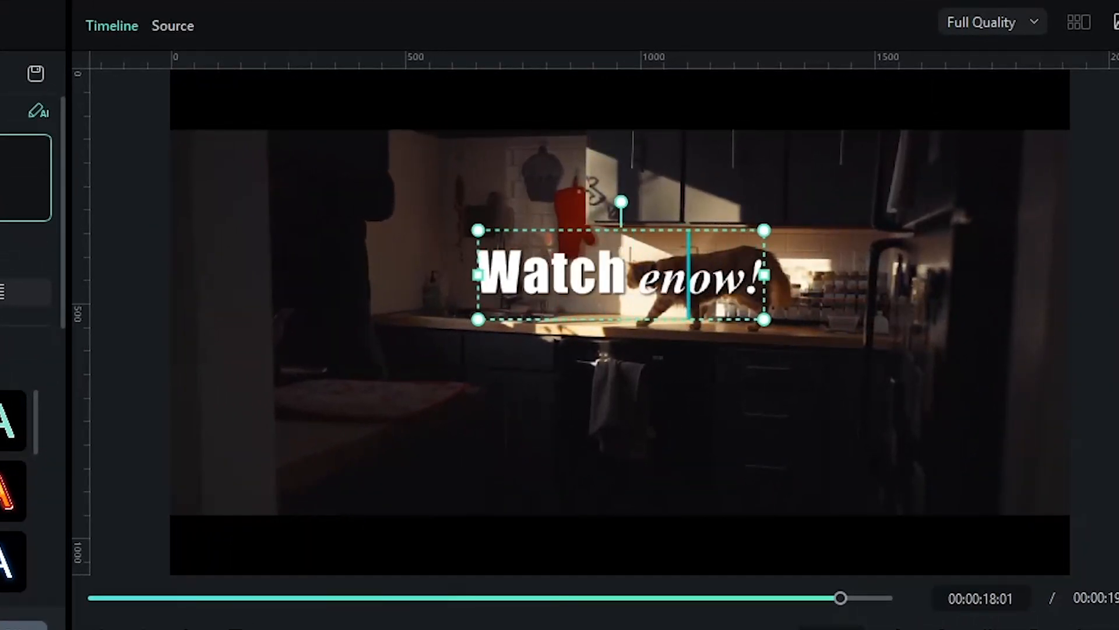
key("Left")
key("BackSpace")
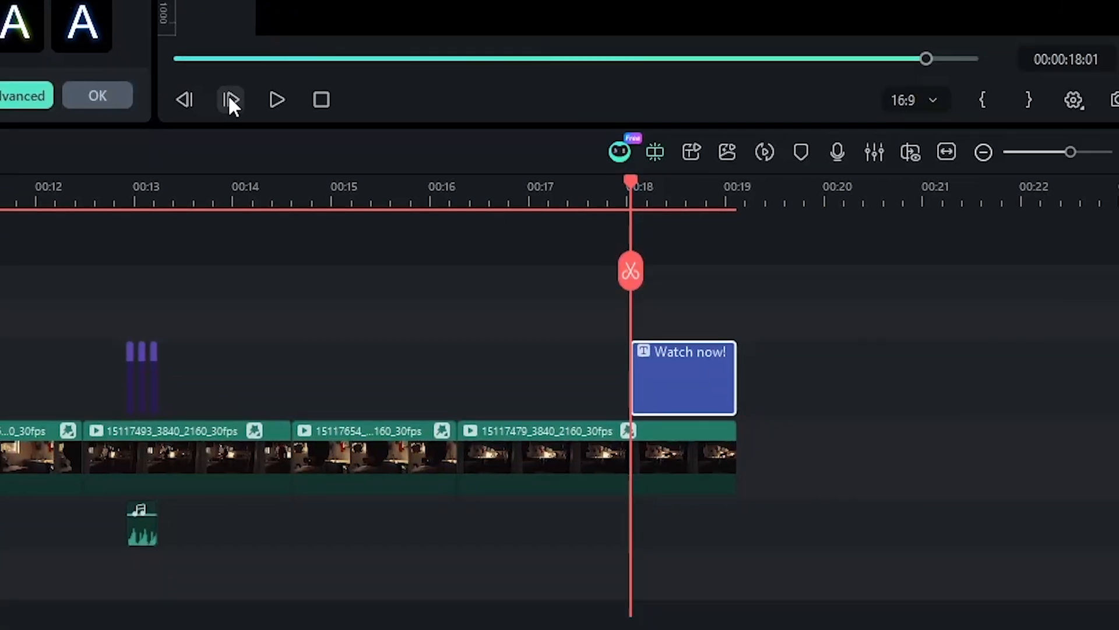
- Step through the ending frames and set the end title's font size to 60
left_click(230, 98)
left_click(229, 98)
left_click(229, 98)
left_click(229, 98)
left_click(231, 100)
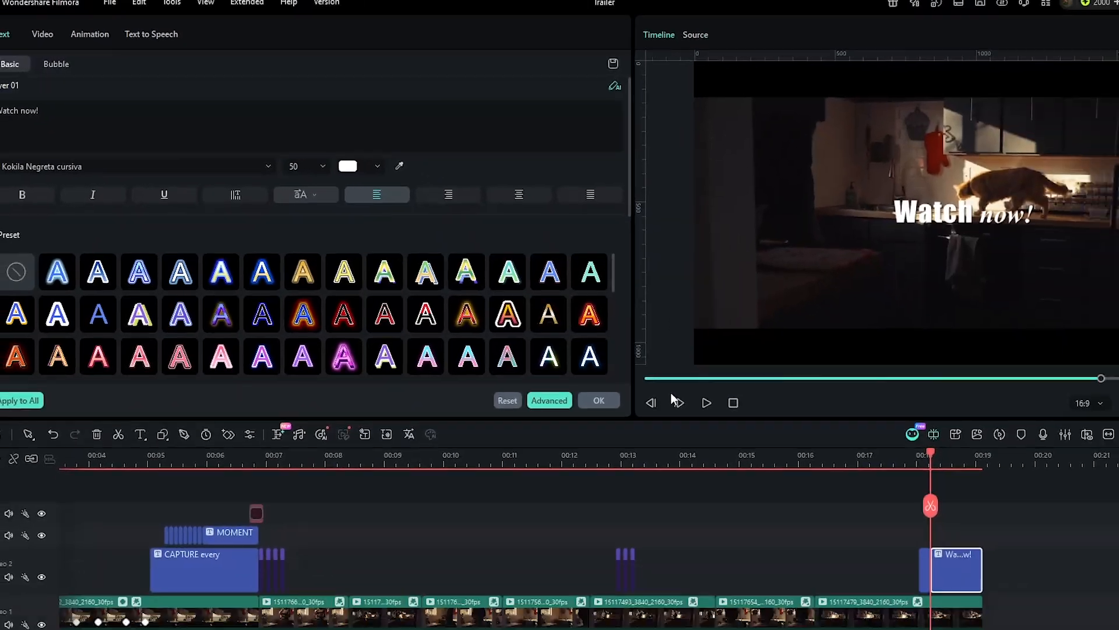
left_click(1040, 617)
left_click(1041, 617)
left_click(1041, 616)
left_click(1040, 616)
left_click(1041, 617)
left_click(1041, 617)
left_click(1041, 617)
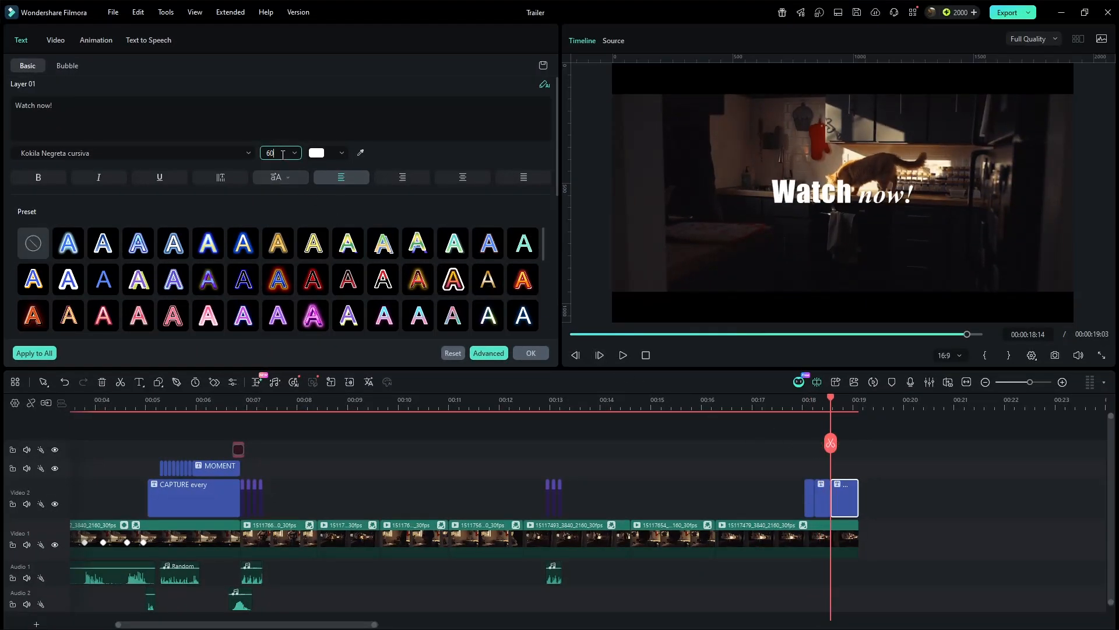
- Preview the ending of the trailer from about 00:17
left_click(777, 401)
key("space")
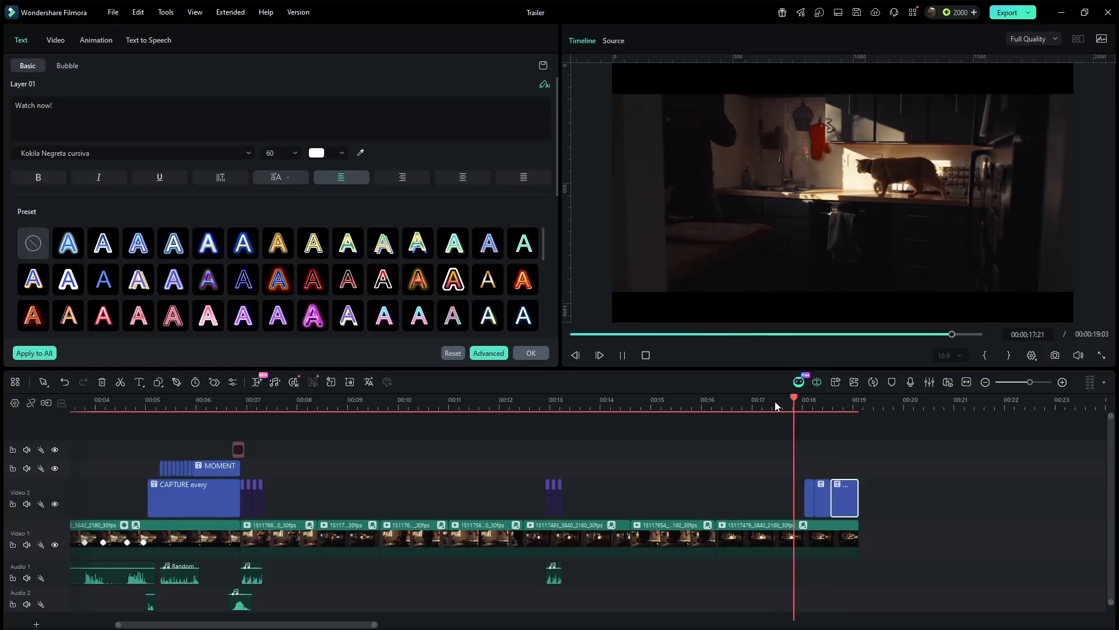
key("space")
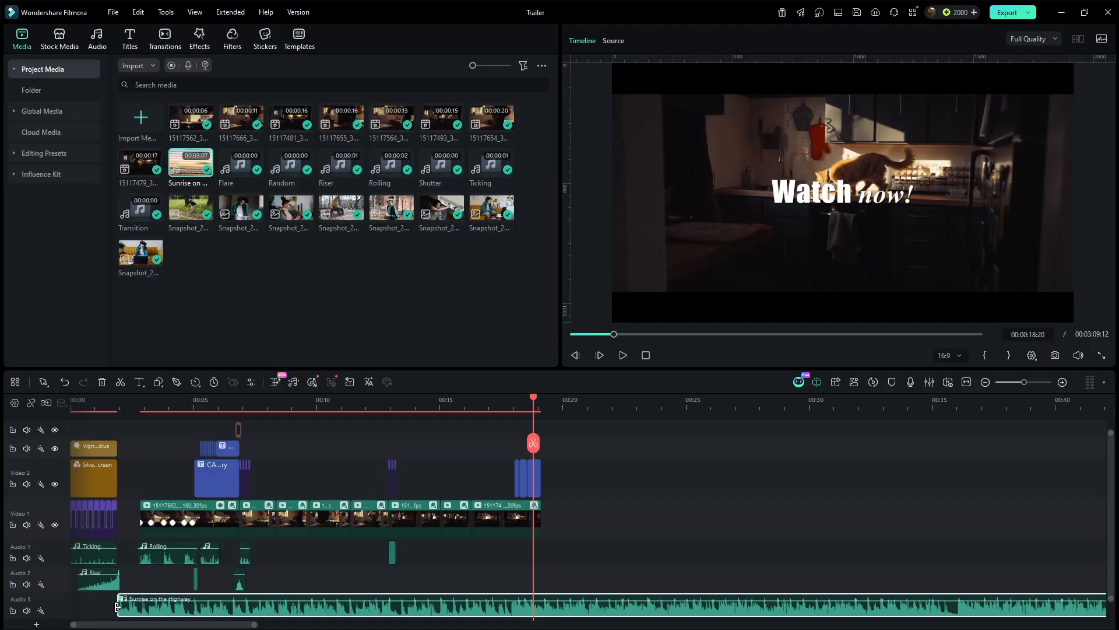
left_click_drag(118, 610, 253, 597)
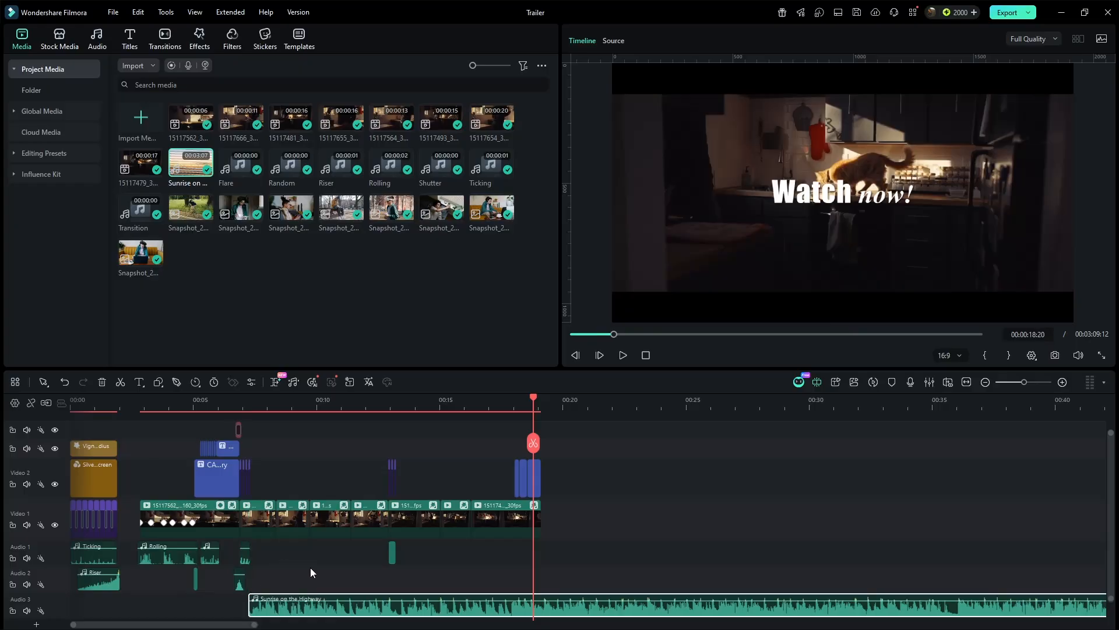